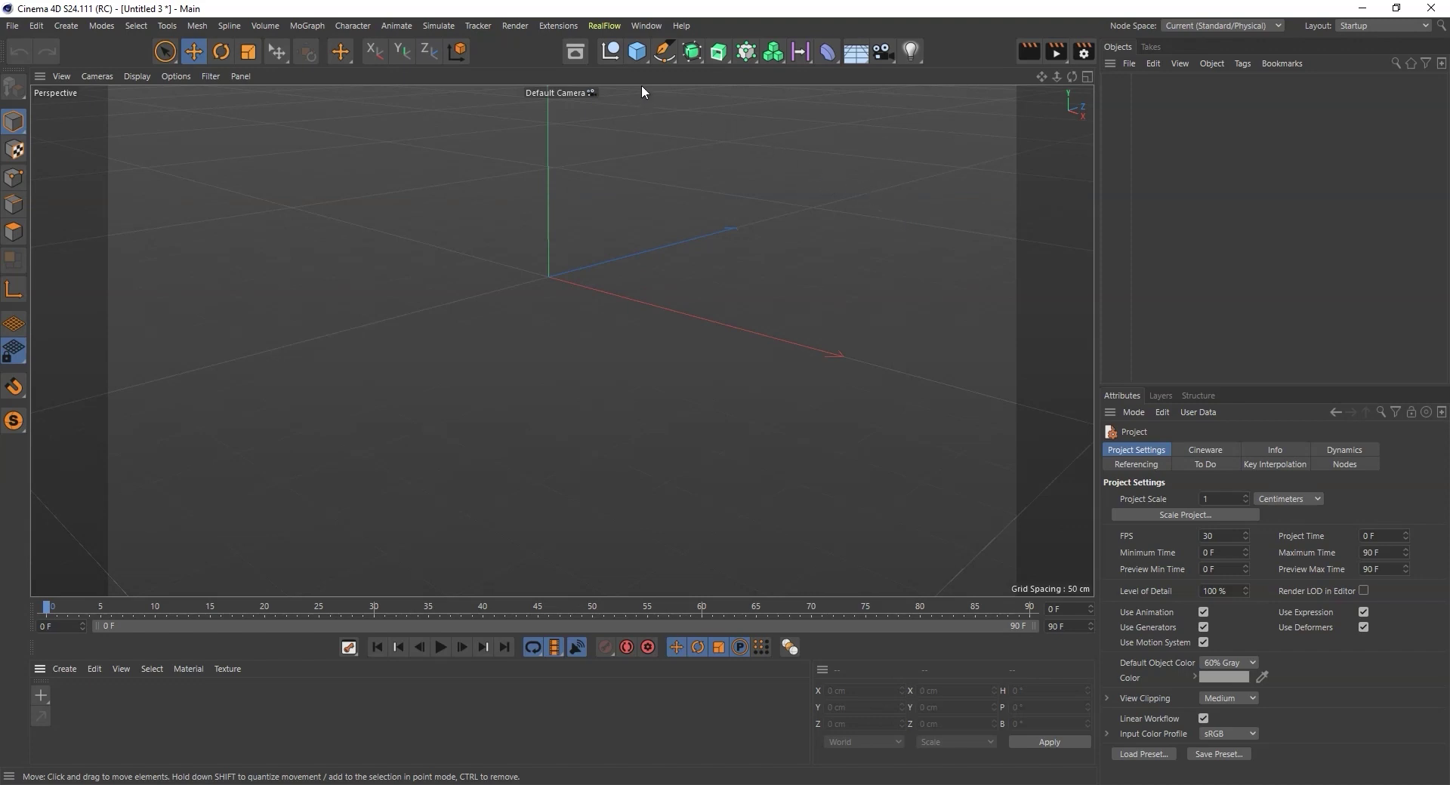
Step: Open the Cube button's primitive objects palette in the empty scene
left_click(637, 61)
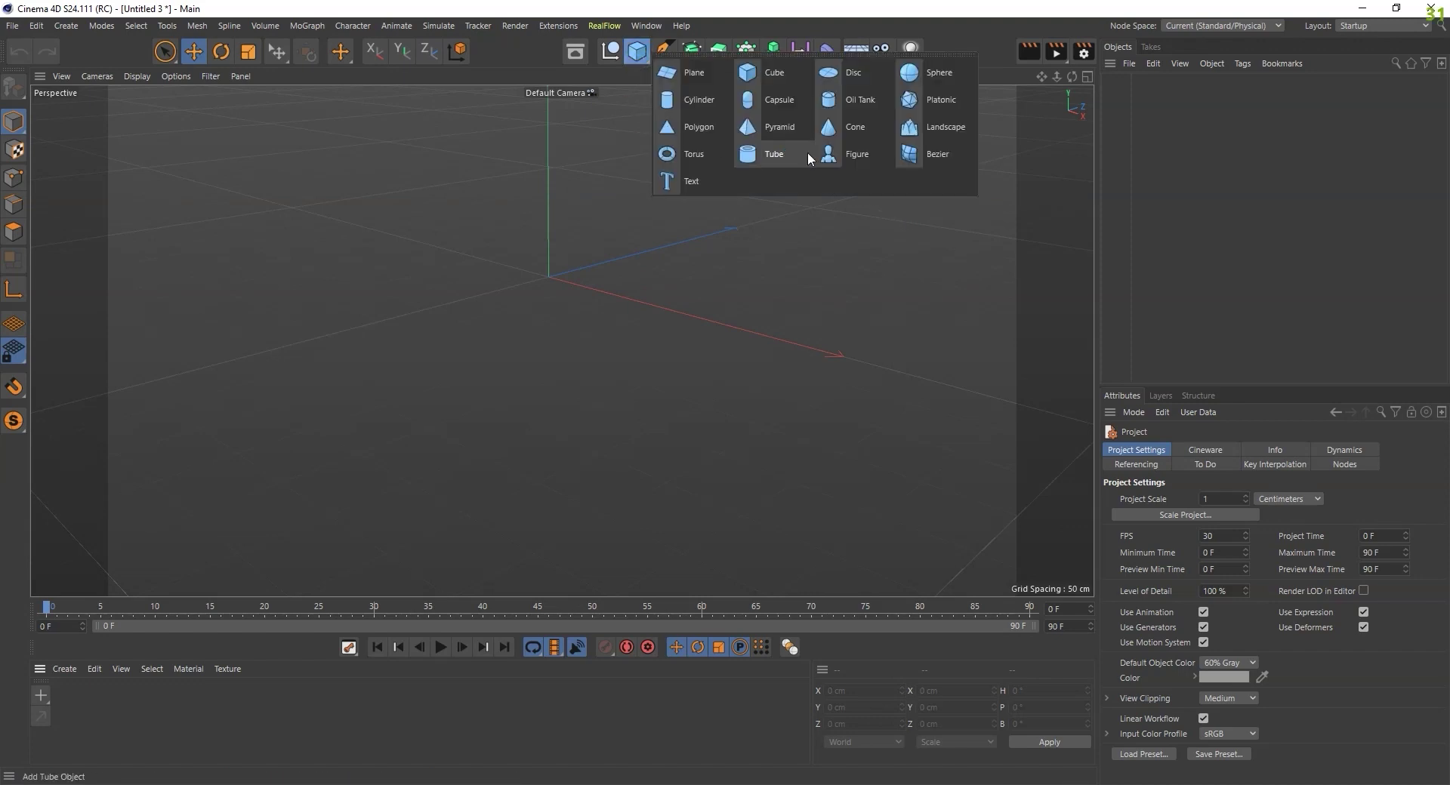
Step: Add a Sphere primitive and set its Segments to 50
left_click(941, 78)
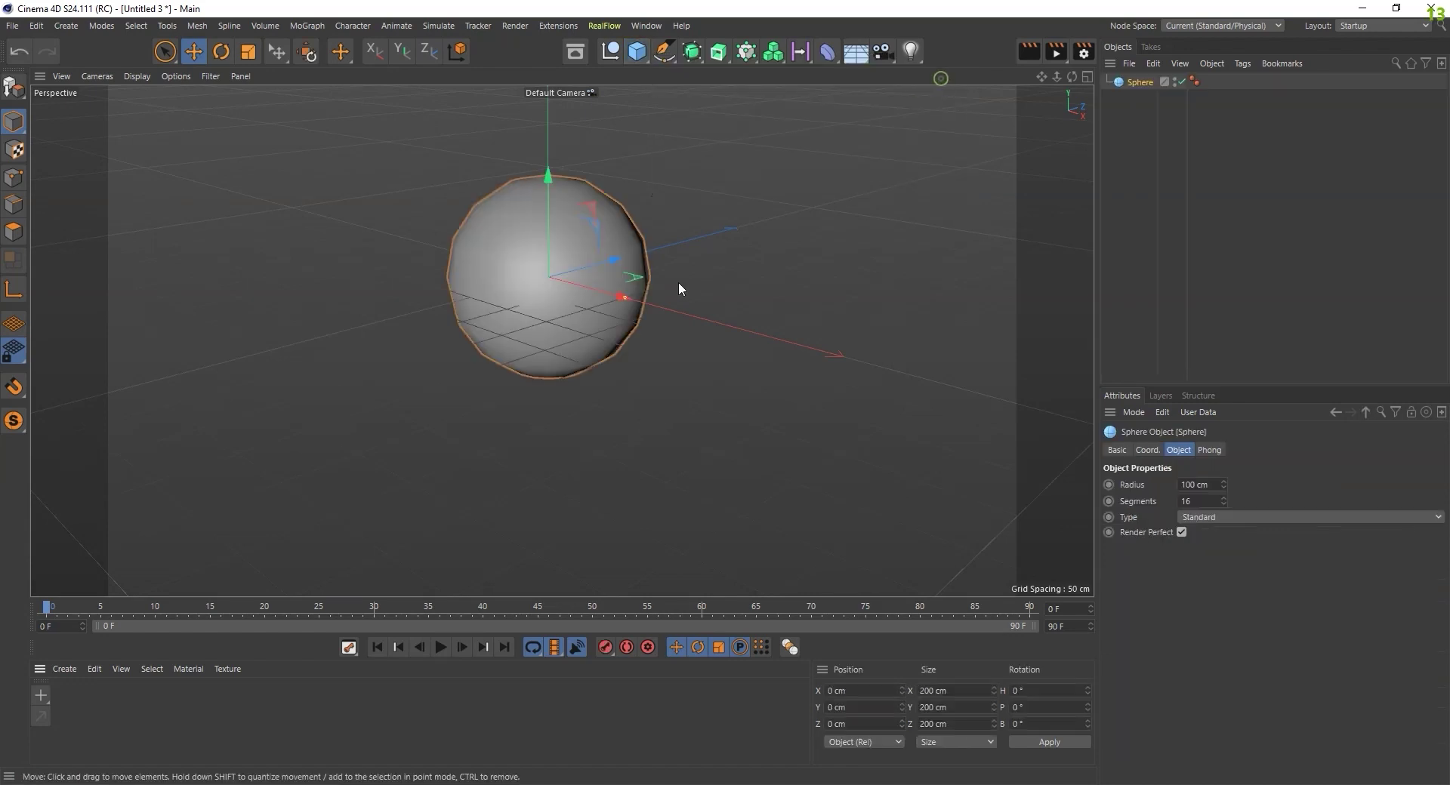
left_click(1209, 504)
type("50")
key("Return")
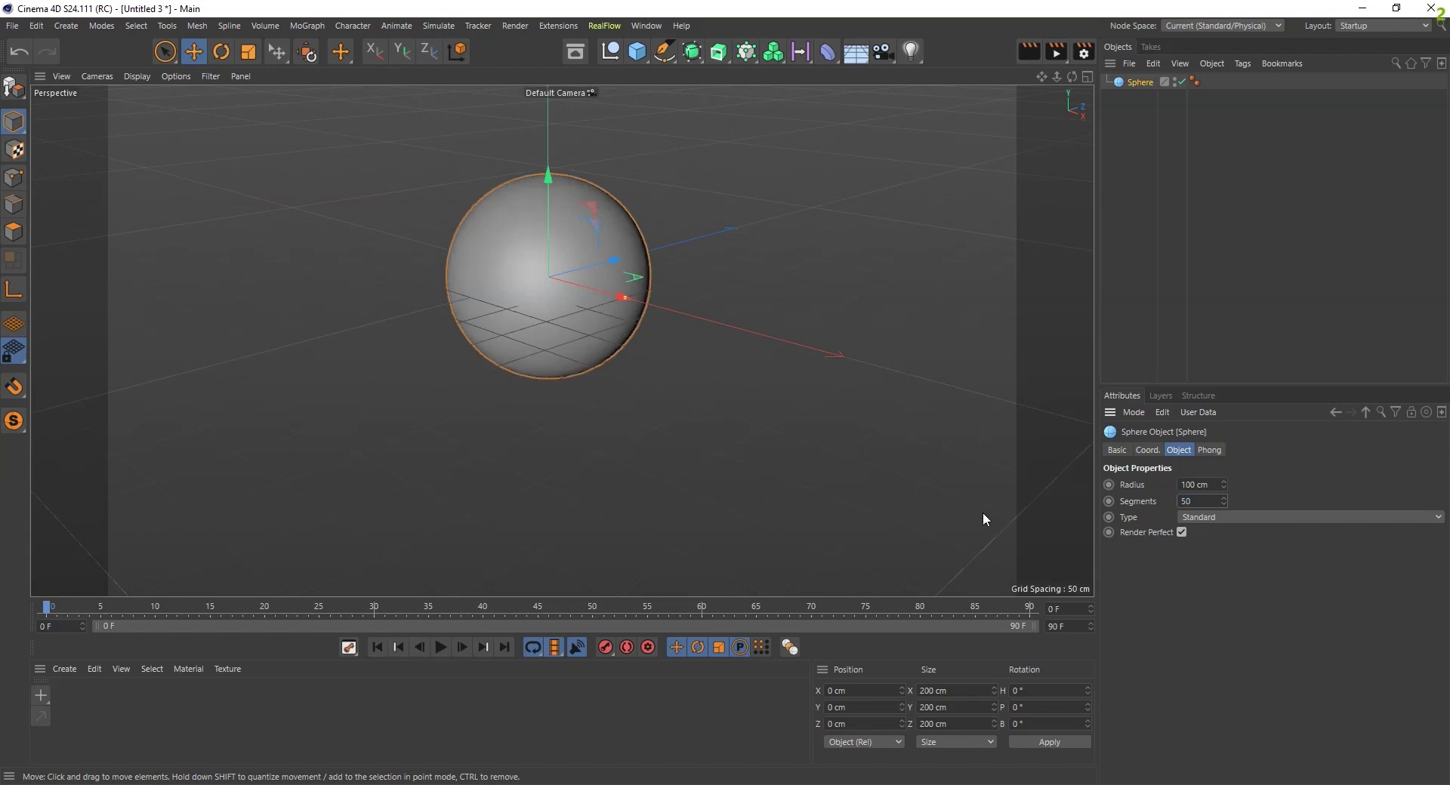
Step: Ctrl-drag a copy of the sphere to the right and nudge it beside the original
left_click_drag(753, 364, 497, 269, "alt")
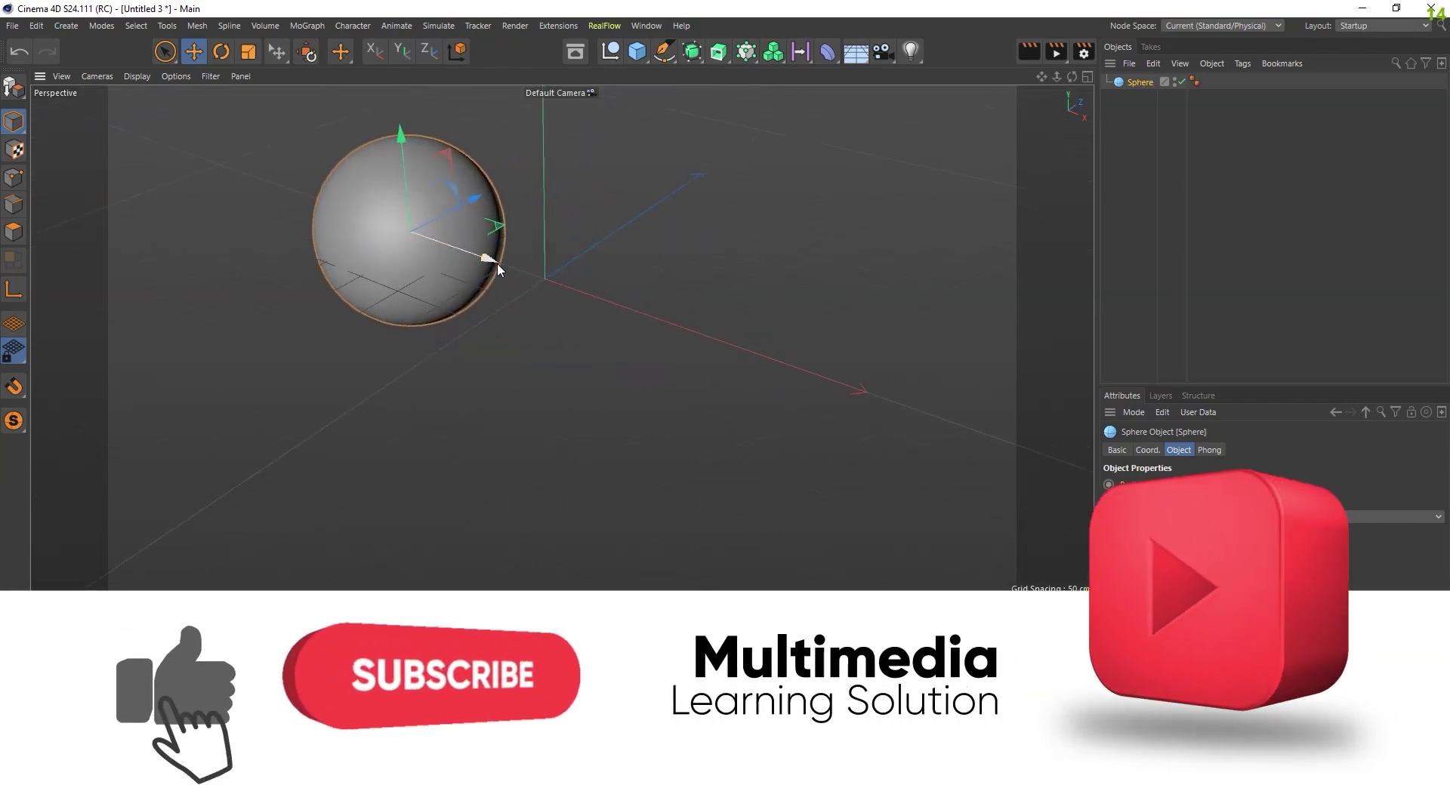
left_click_drag(497, 262, 765, 390, "ctrl")
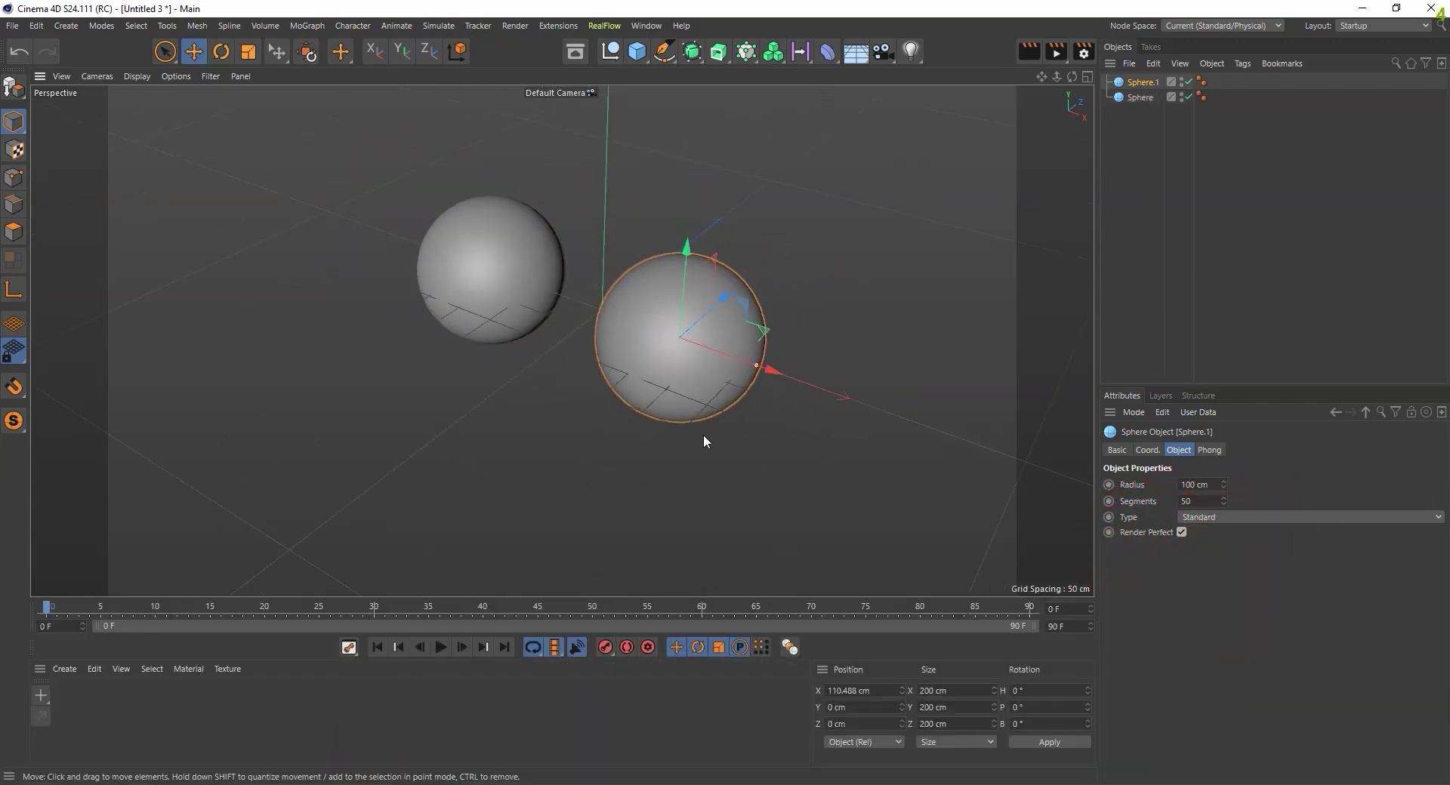
mouse_move(704, 433)
left_mouse_down()
mouse_move(574, 373)
mouse_move(718, 401)
mouse_move(632, 307)
mouse_move(654, 469)
mouse_move(728, 468)
mouse_move(760, 499)
mouse_move(677, 422)
mouse_move(748, 459)
mouse_move(790, 532)
mouse_move(786, 521)
left_mouse_up()
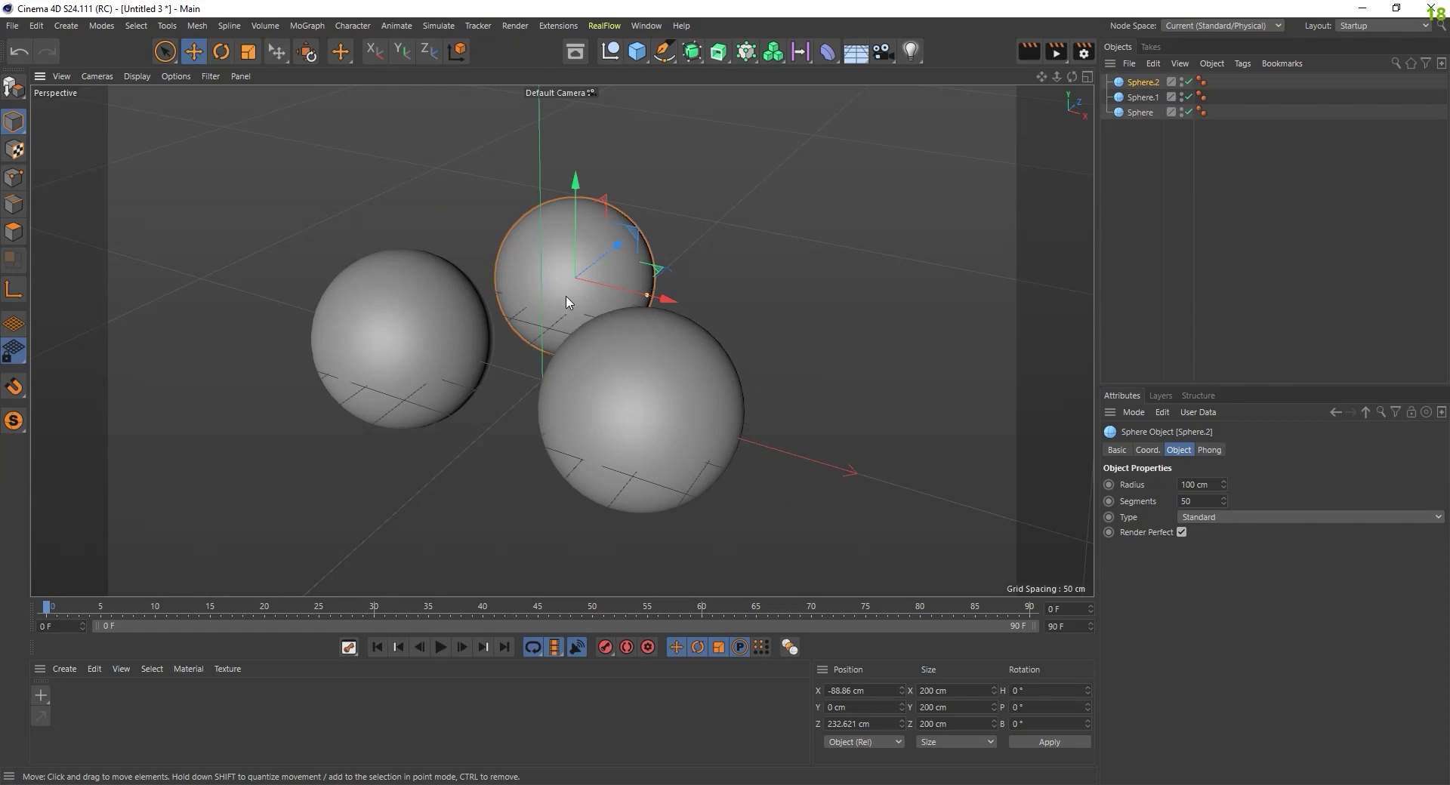
Step: Set Sphere.2's radius to 80 cm
left_click(1197, 484)
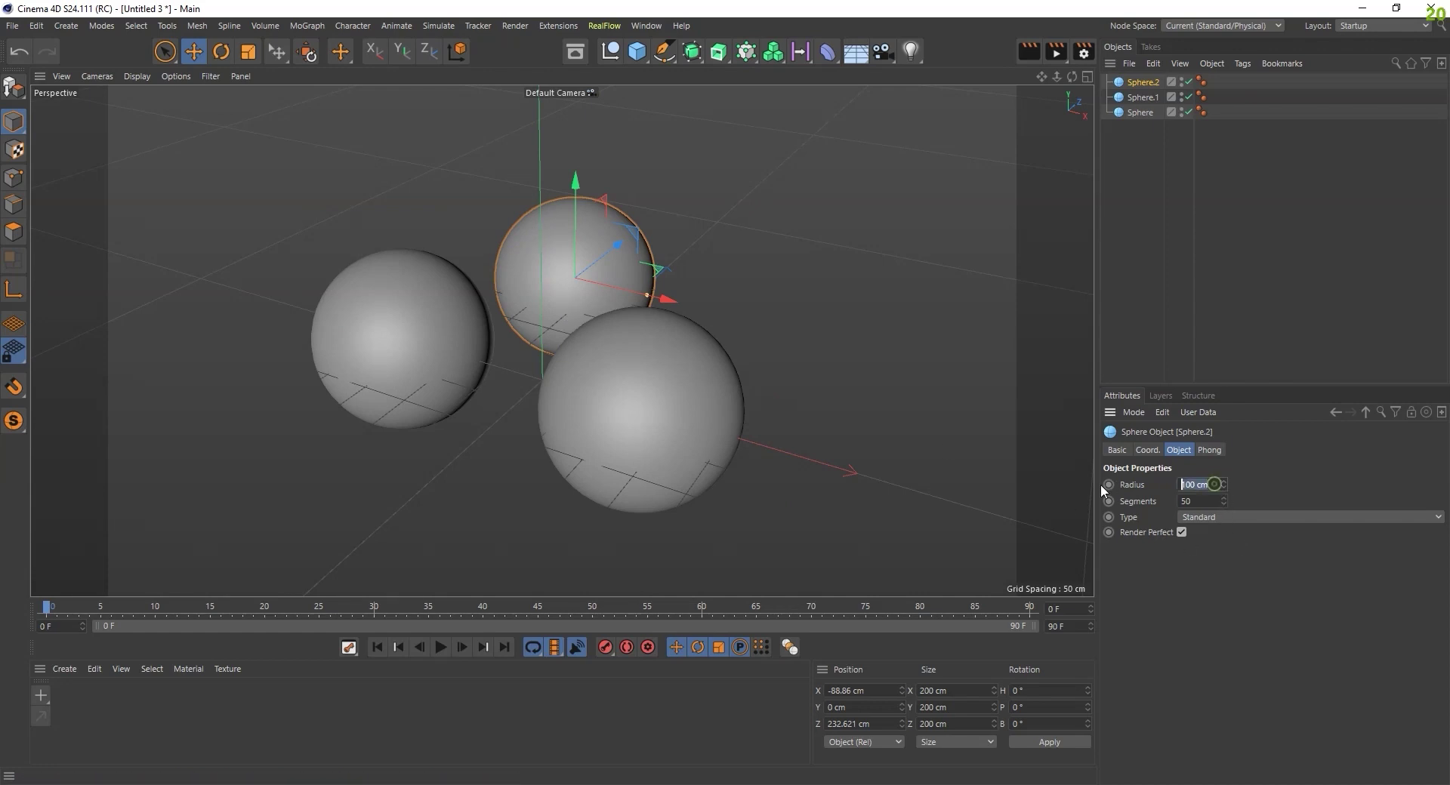
type("80")
key("Return")
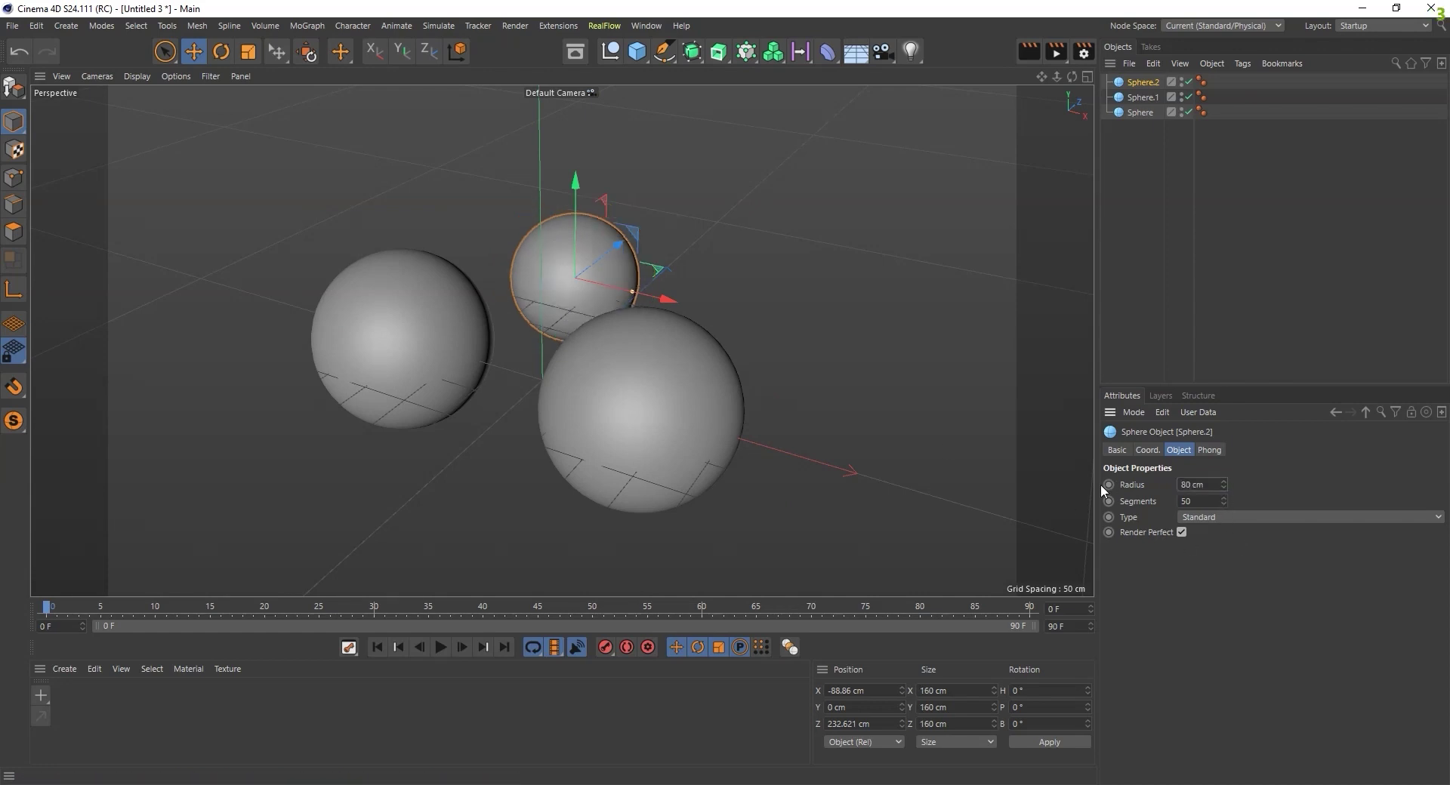
Step: Set the front sphere, Sphere.1, to a 25 cm radius
left_click(696, 465)
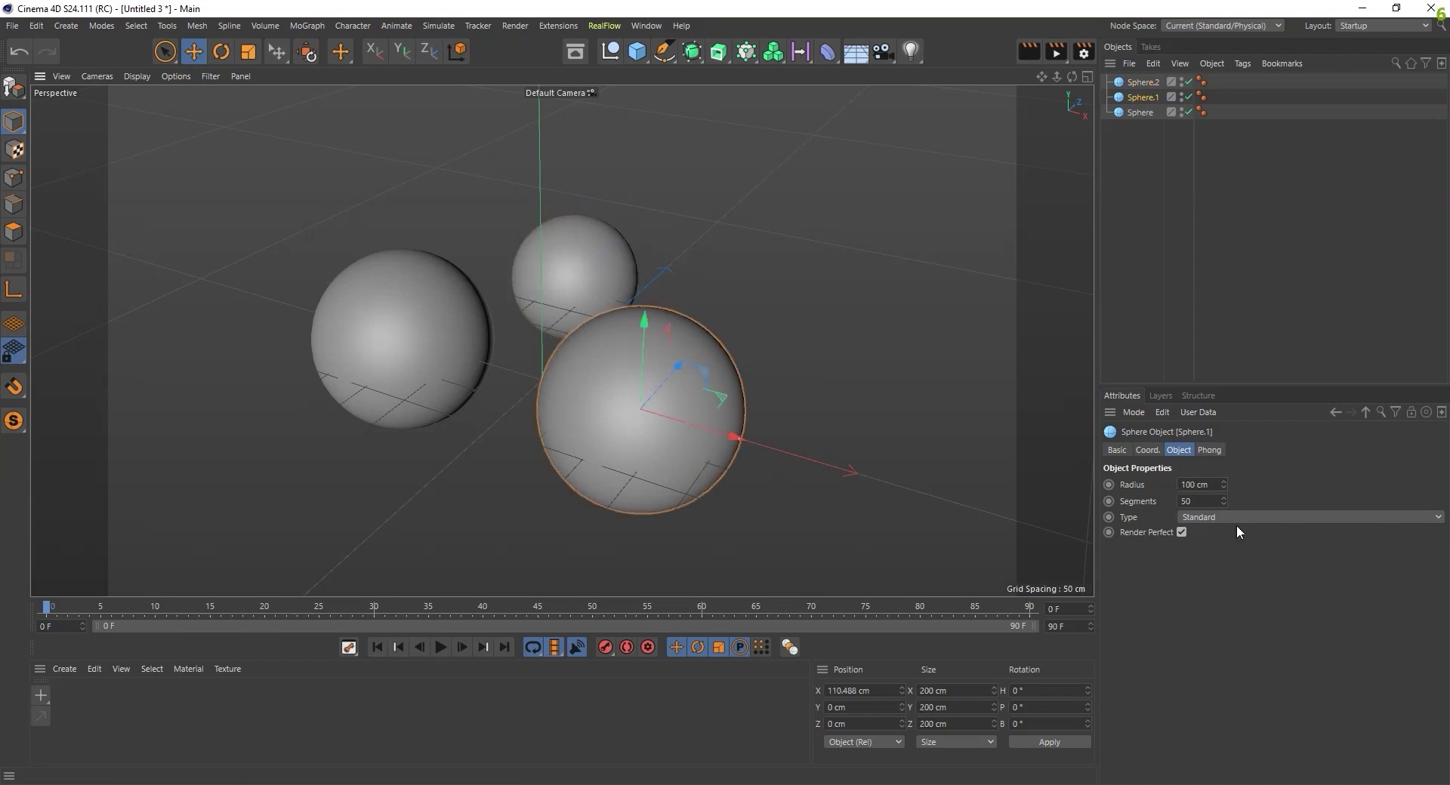
left_click(1201, 484)
type("25")
key("Return")
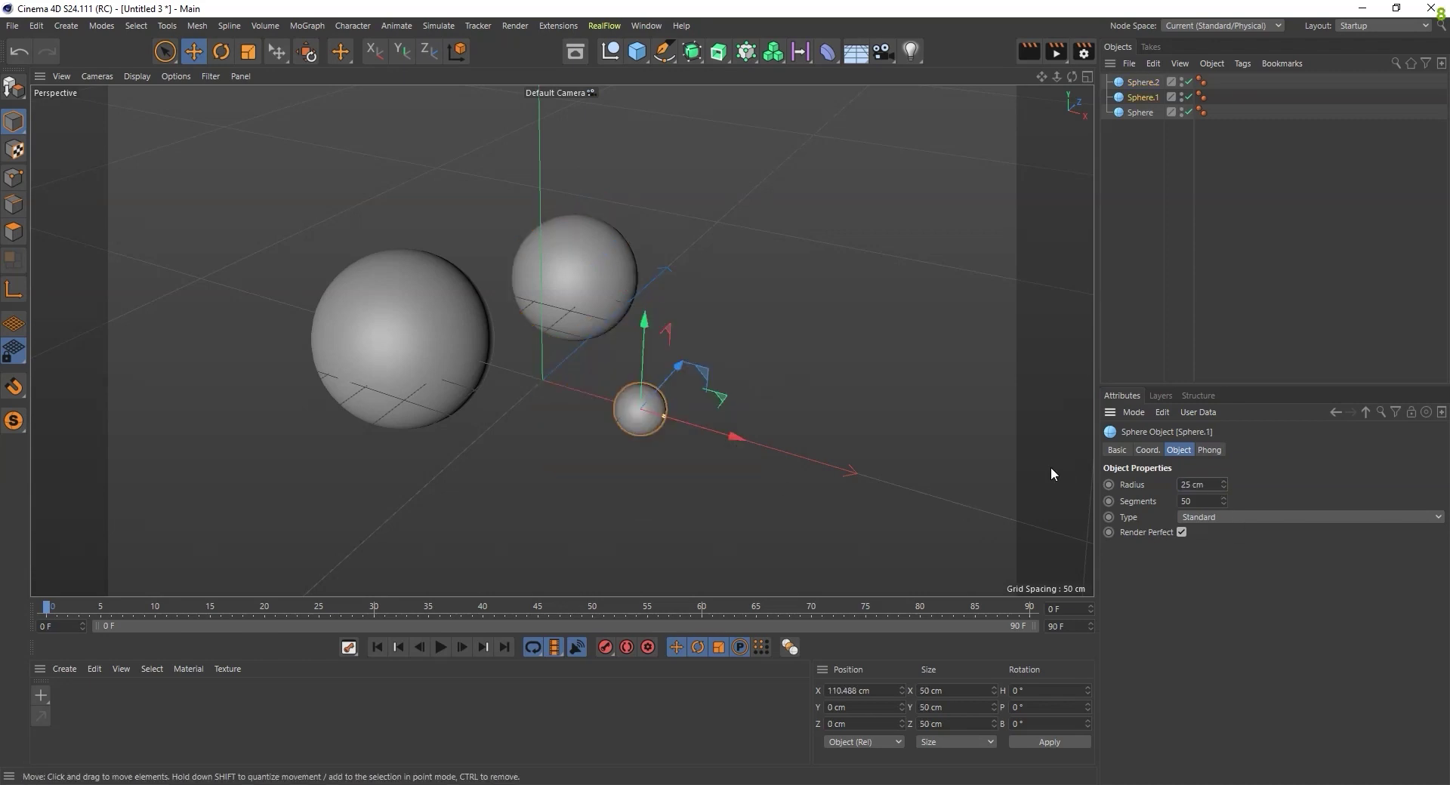
mouse_move(868, 497)
left_mouse_down("alt")
mouse_move(691, 504)
mouse_move(777, 479)
mouse_move(808, 509)
mouse_move(882, 501)
left_mouse_up("alt")
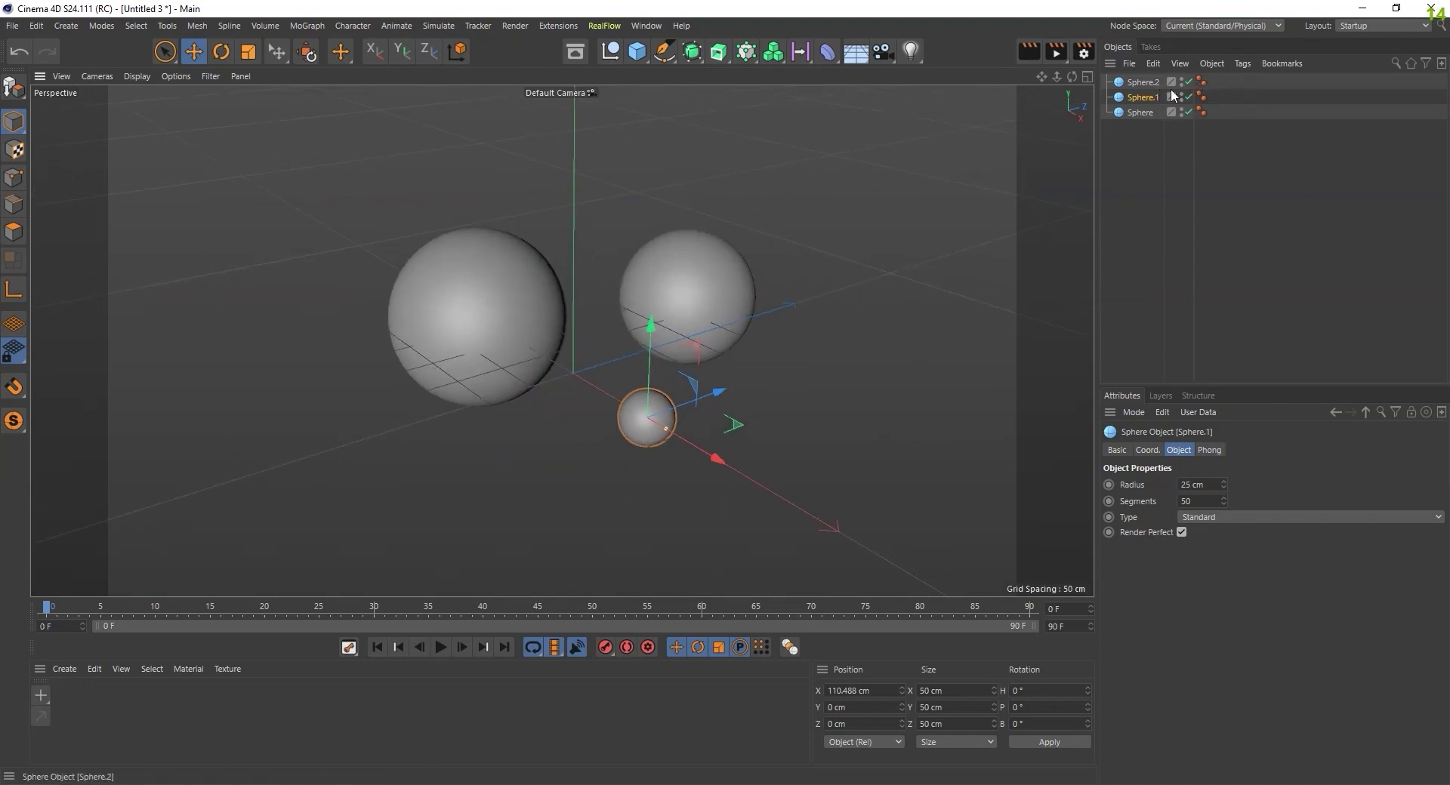
left_click(1243, 64)
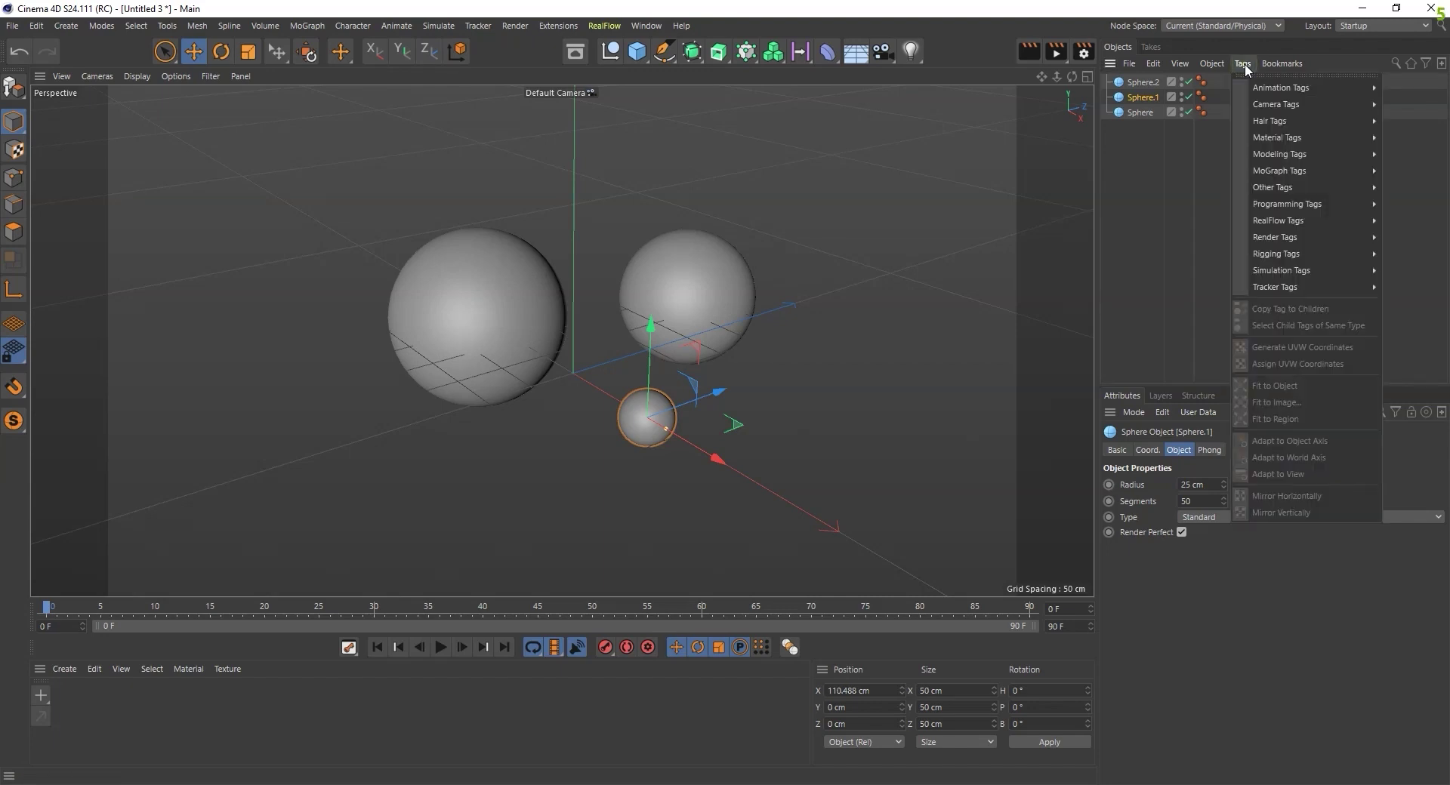
mouse_move(1281, 88)
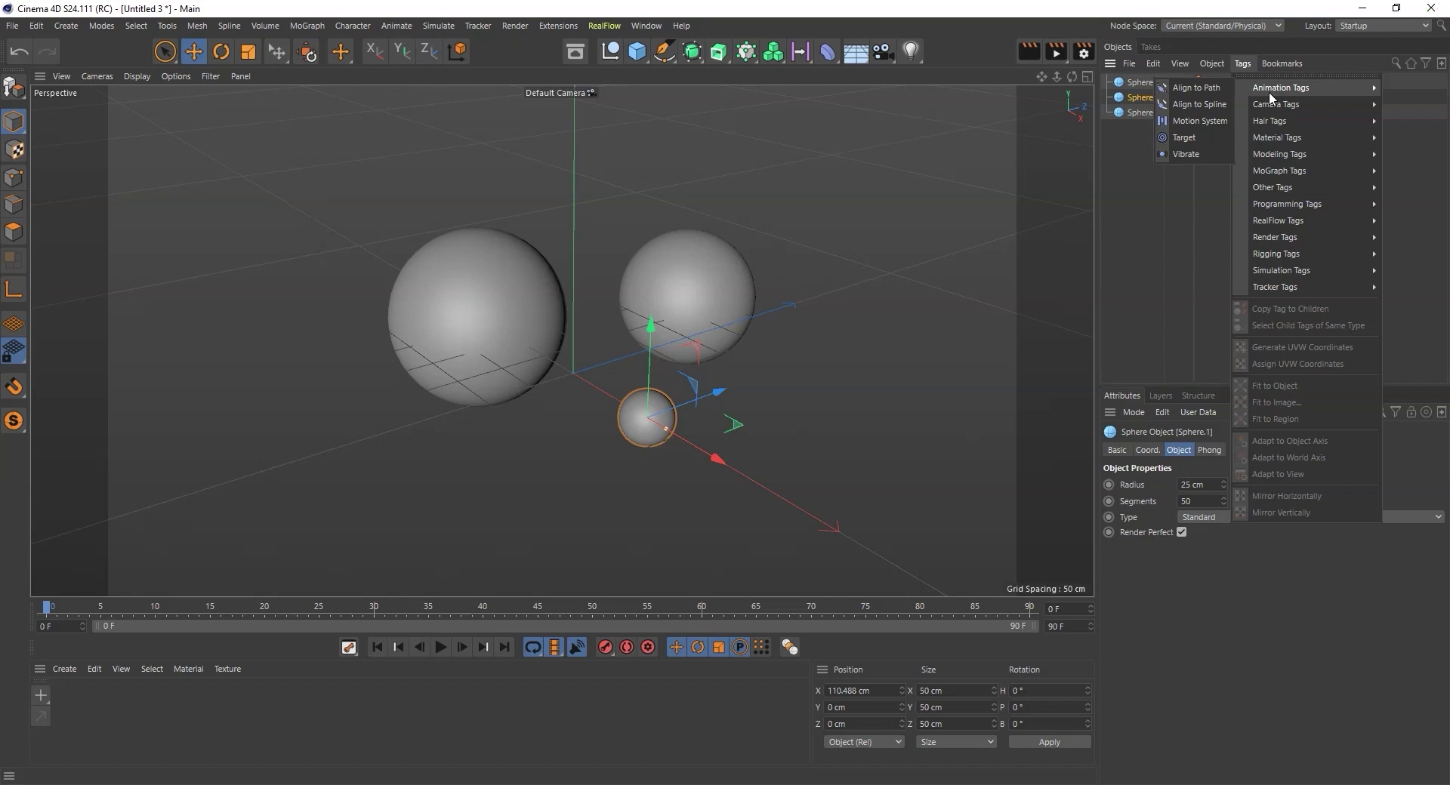
Step: Add a Vibrate tag to Sphere.1 with Enable Position and Enable Scale ticked
left_click(1175, 153)
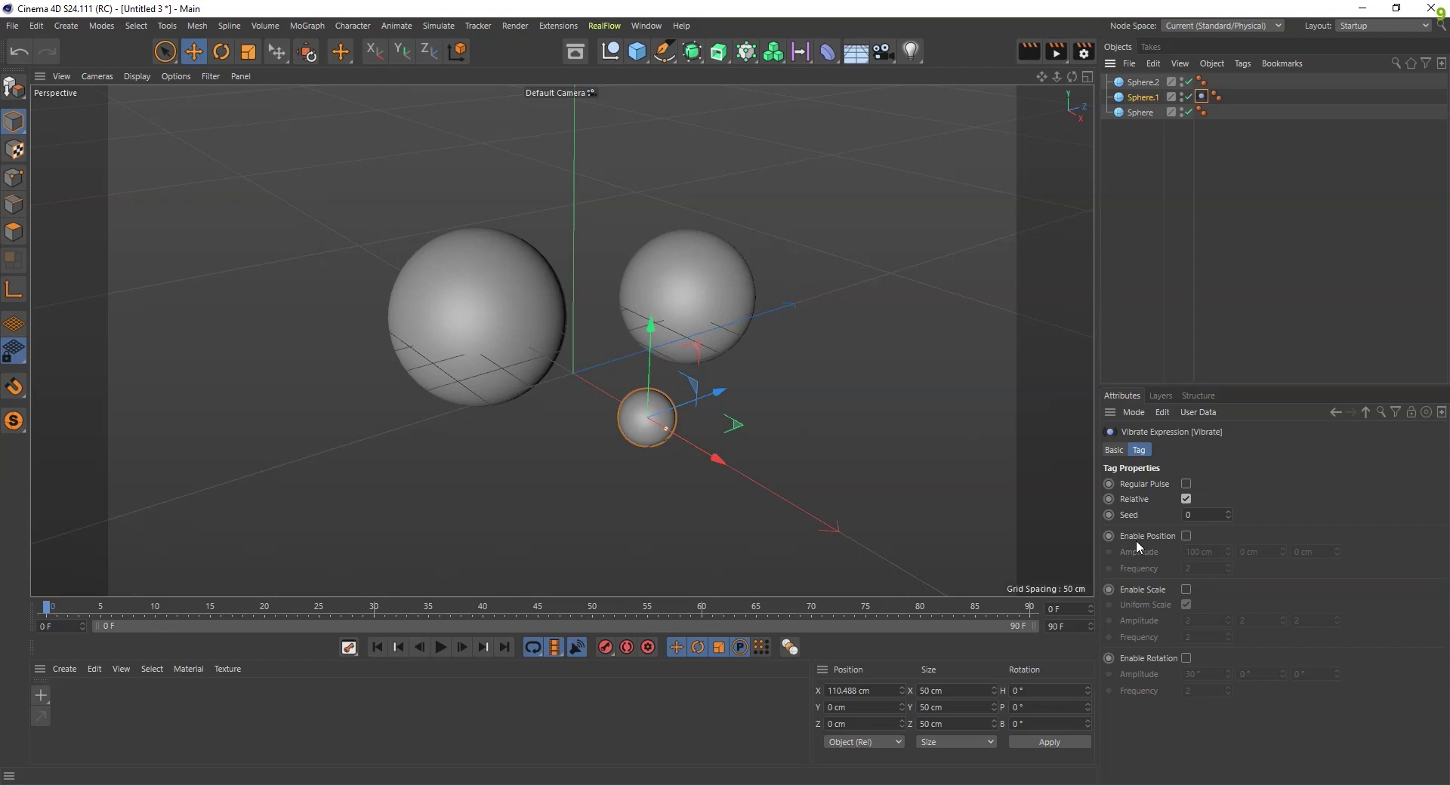
left_click(1185, 536)
left_click(1186, 590)
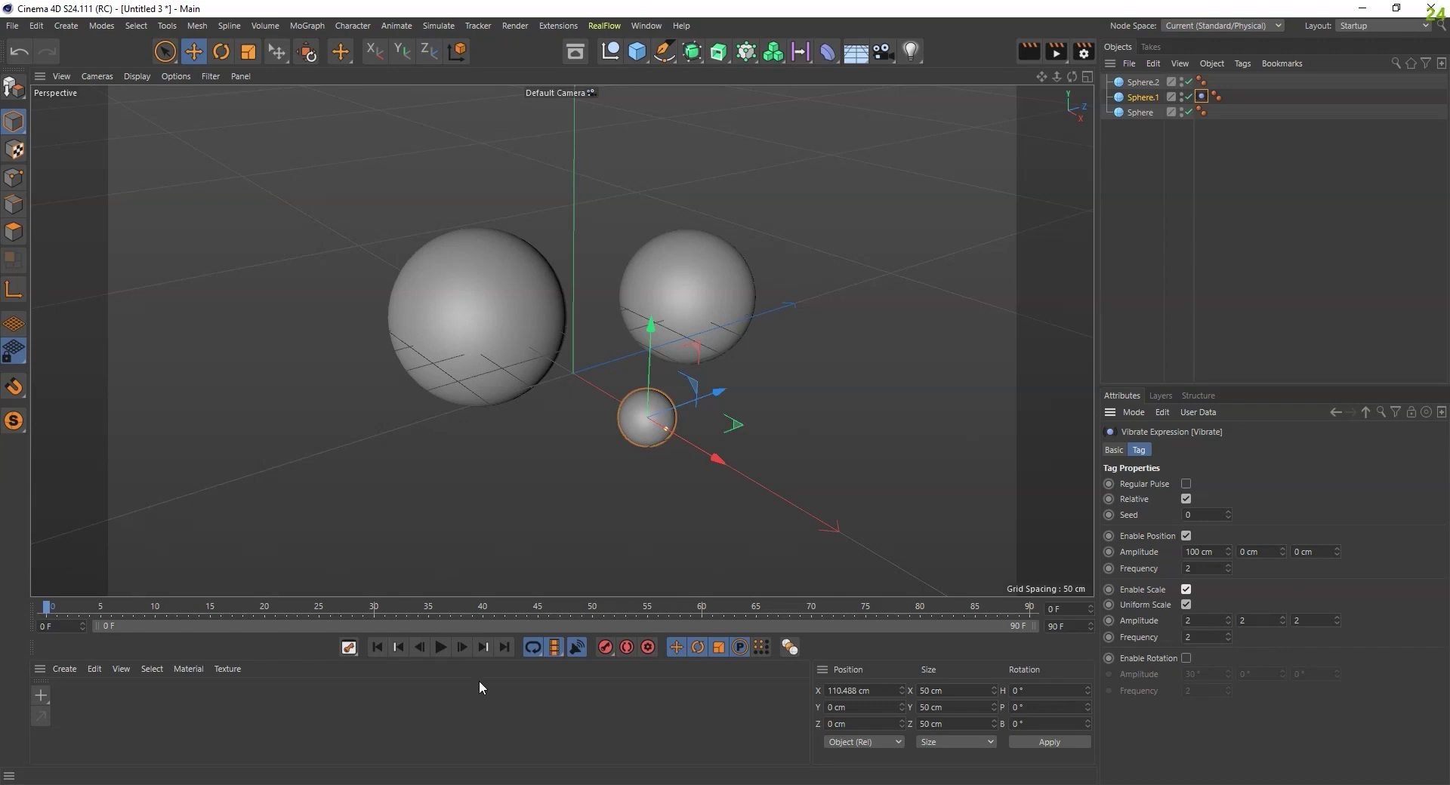
Step: Preview the vibration playback, then rewind to frame 0
left_click(439, 648)
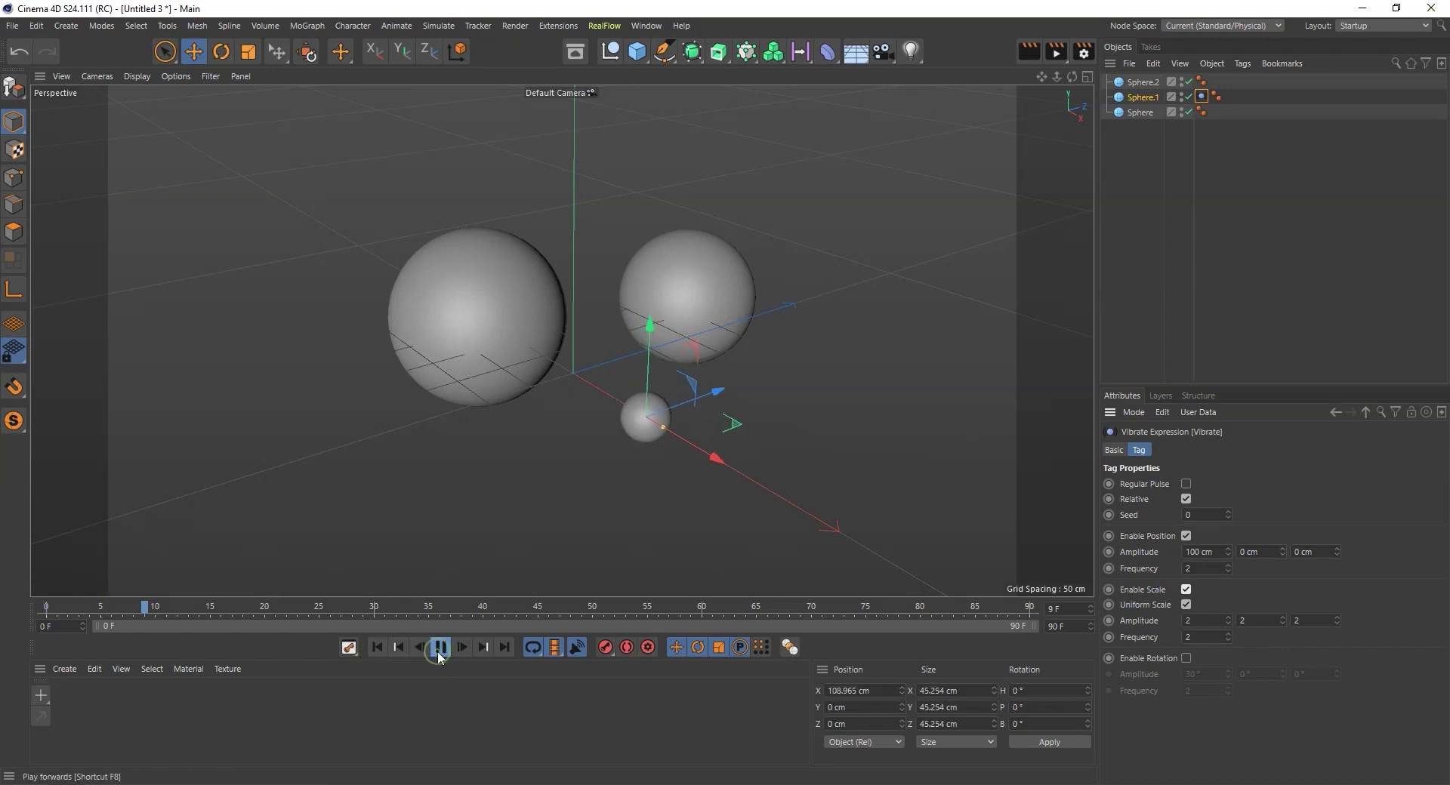
left_click(441, 647)
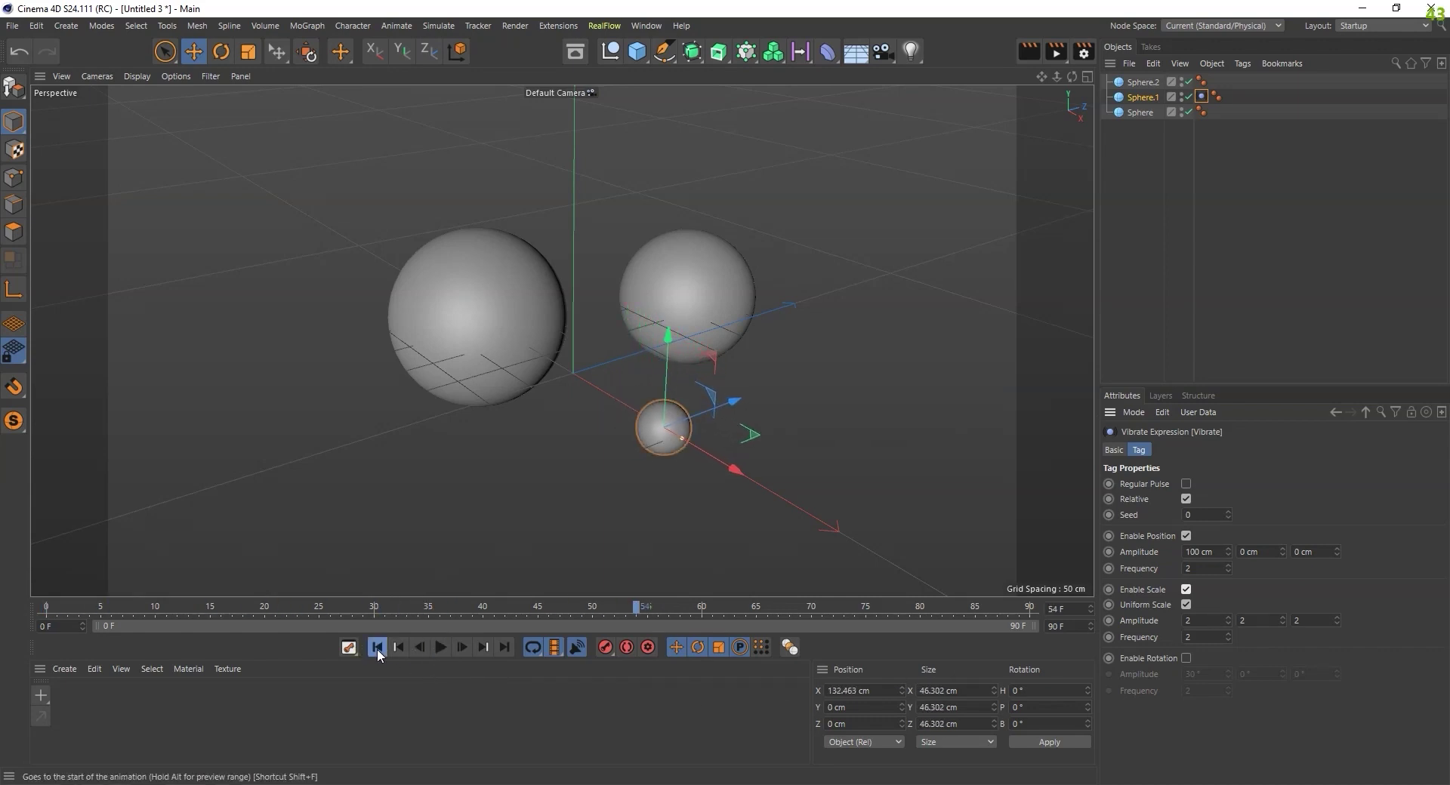
left_click(377, 649)
left_click(720, 299)
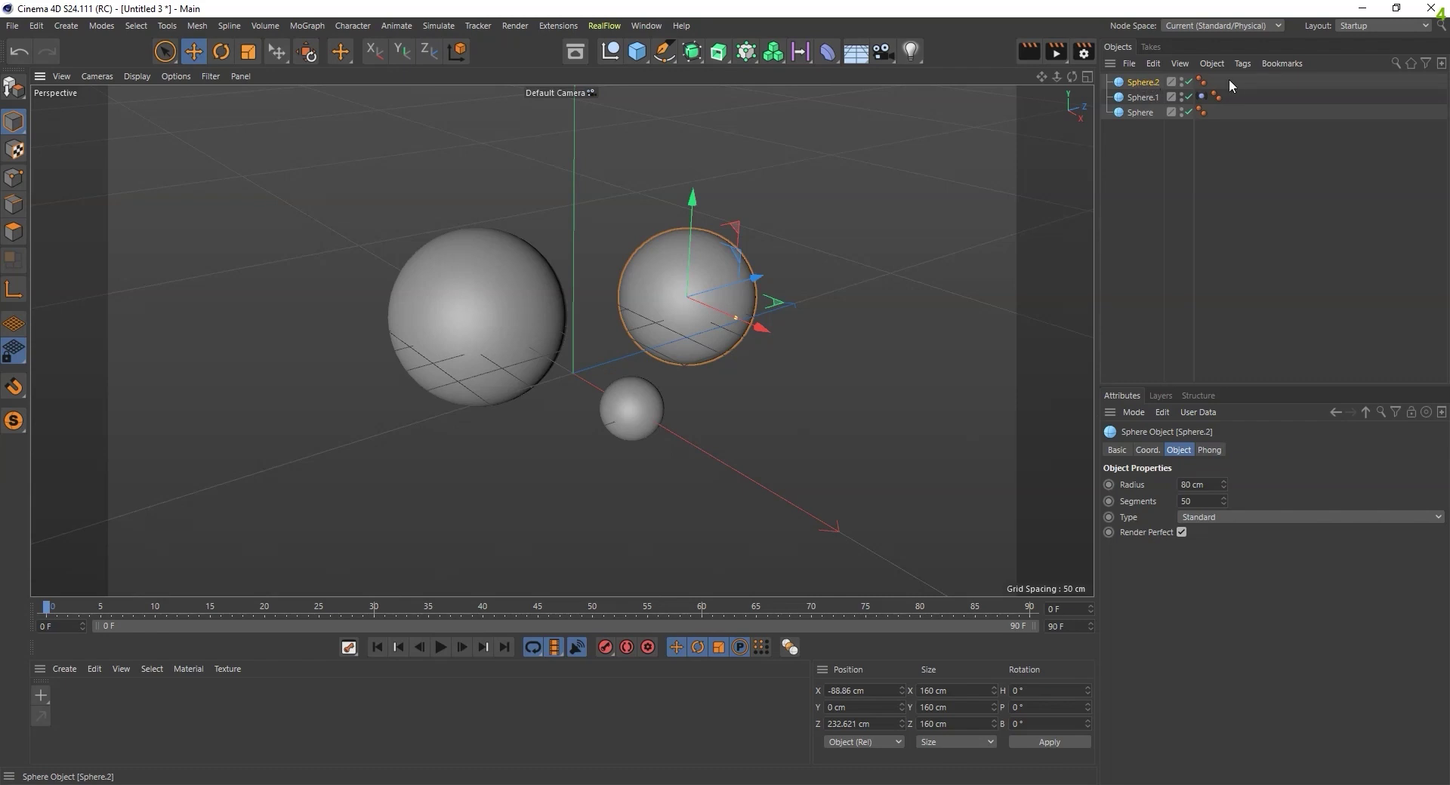
Step: Add a Vibrate tag to Sphere.2 with position and scale vibration enabled
left_click(1242, 64)
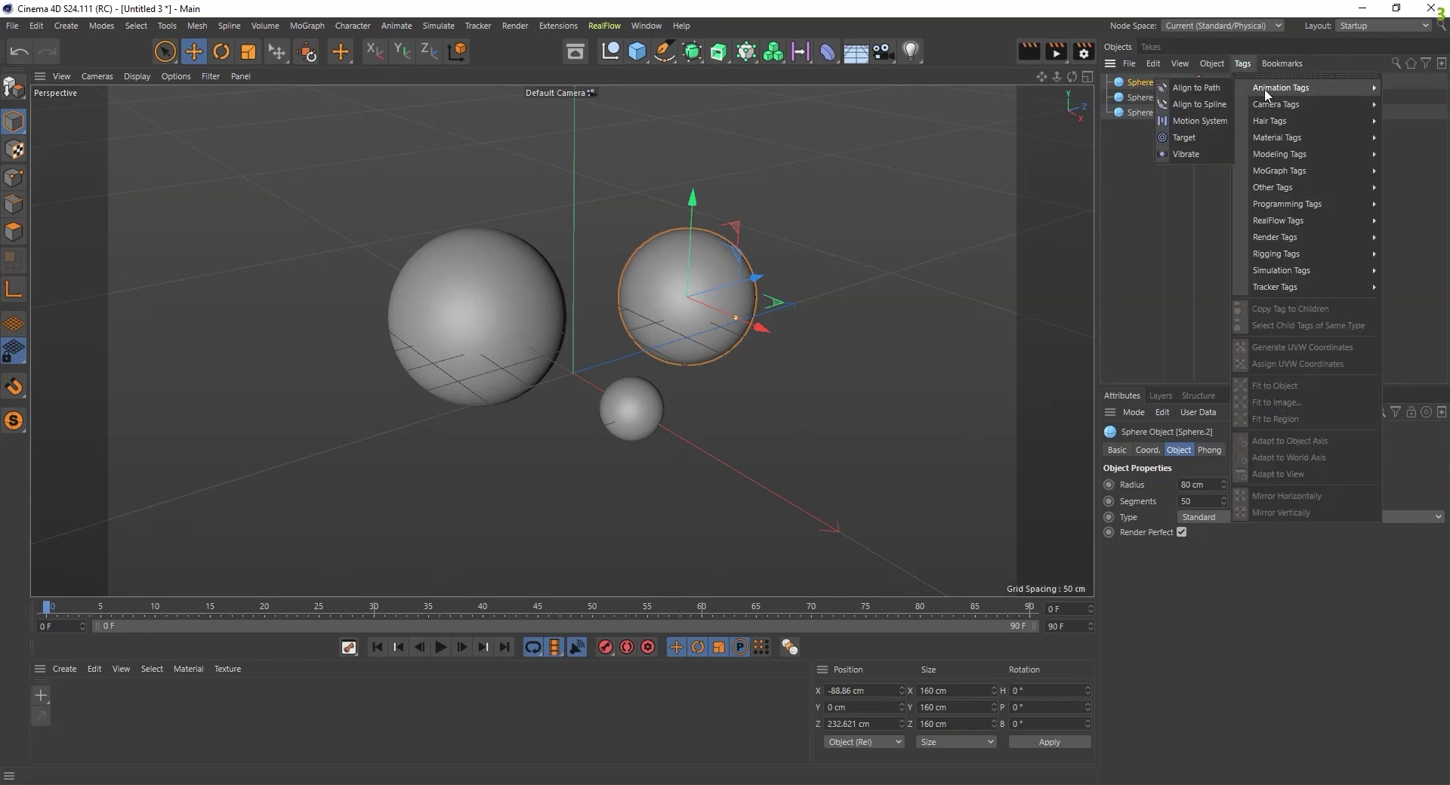
left_click(1186, 154)
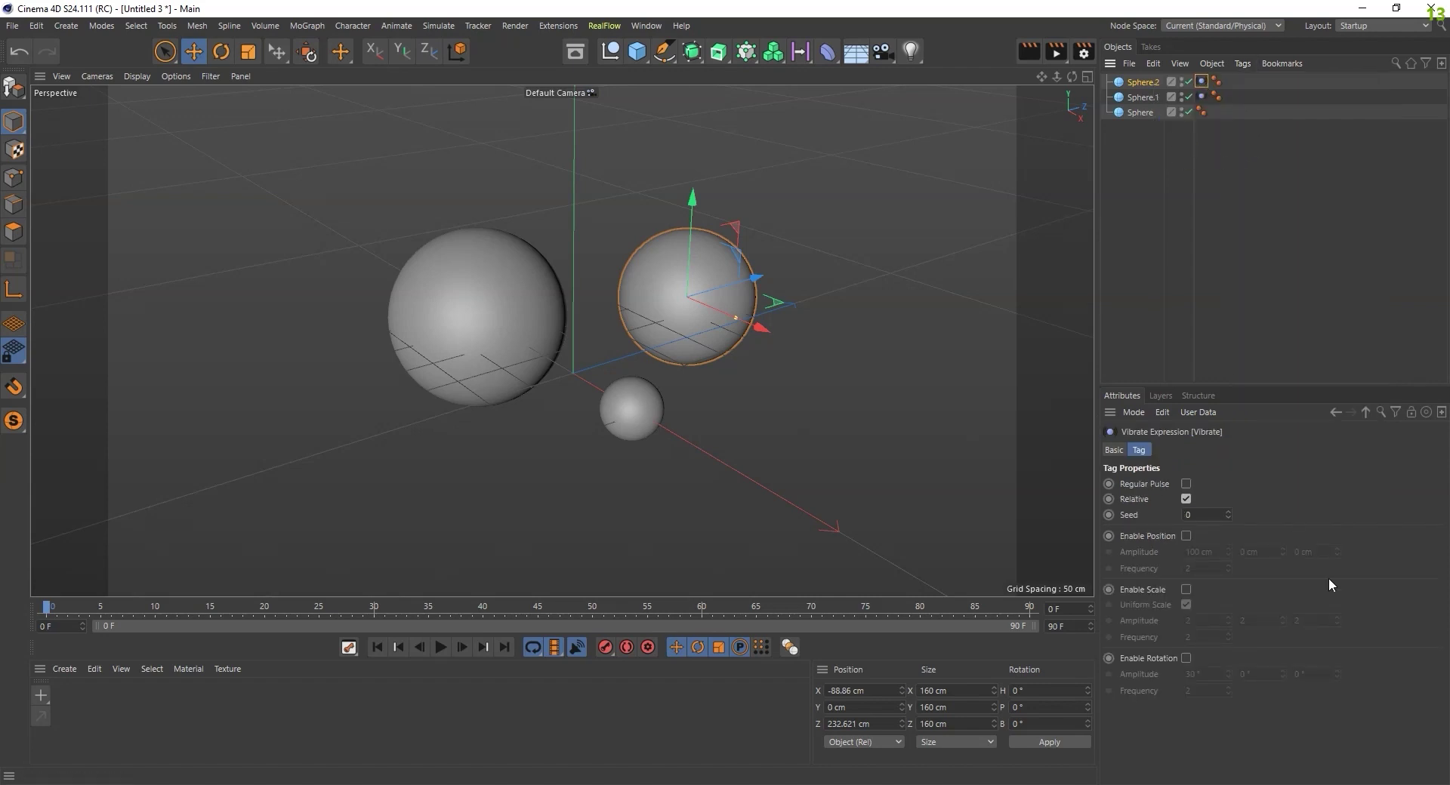
left_click(1187, 536)
left_click(1186, 589)
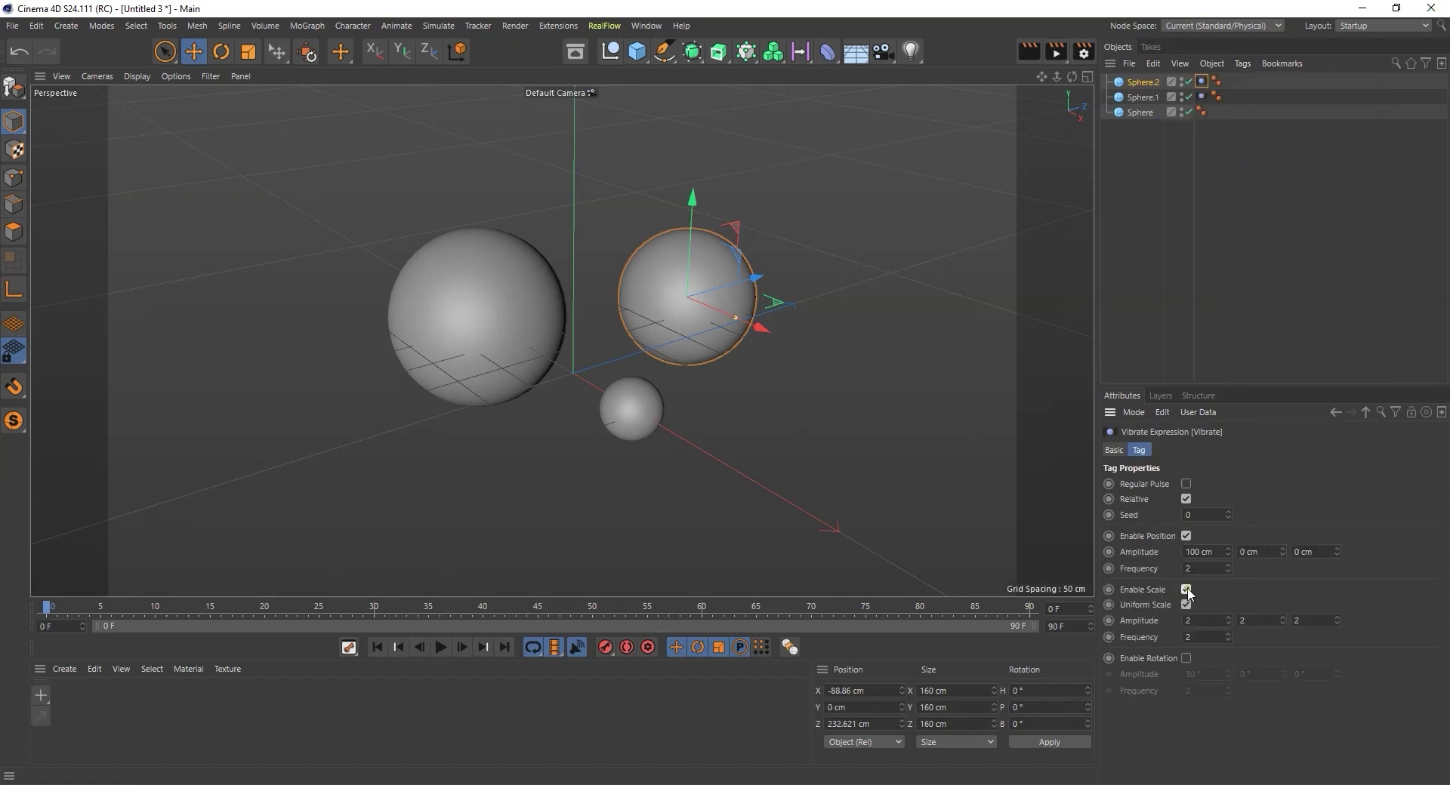
left_click(1202, 638)
Step: Set Sphere.2's position vibration Frequency to 3
double_click(1203, 570)
type("5")
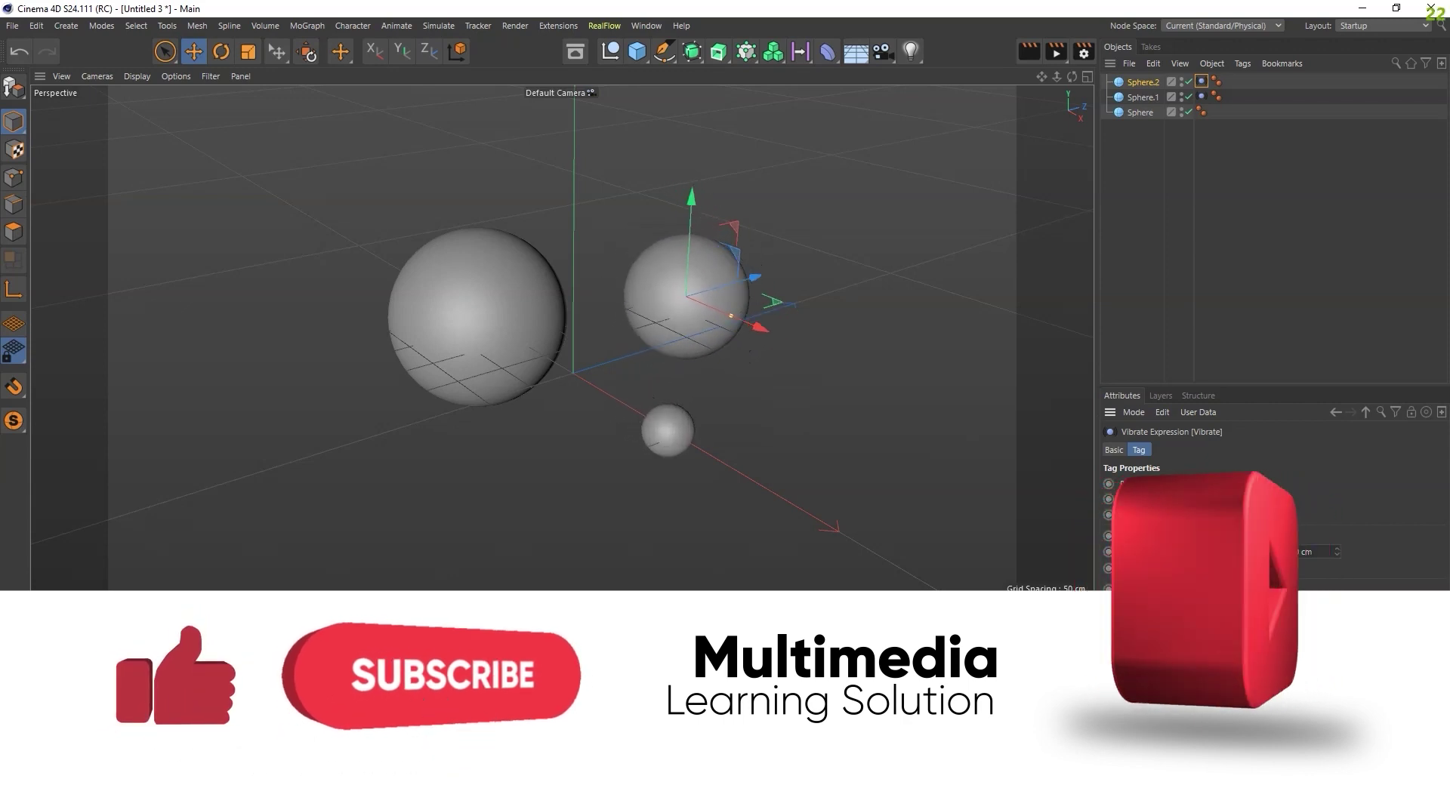
left_click(441, 648)
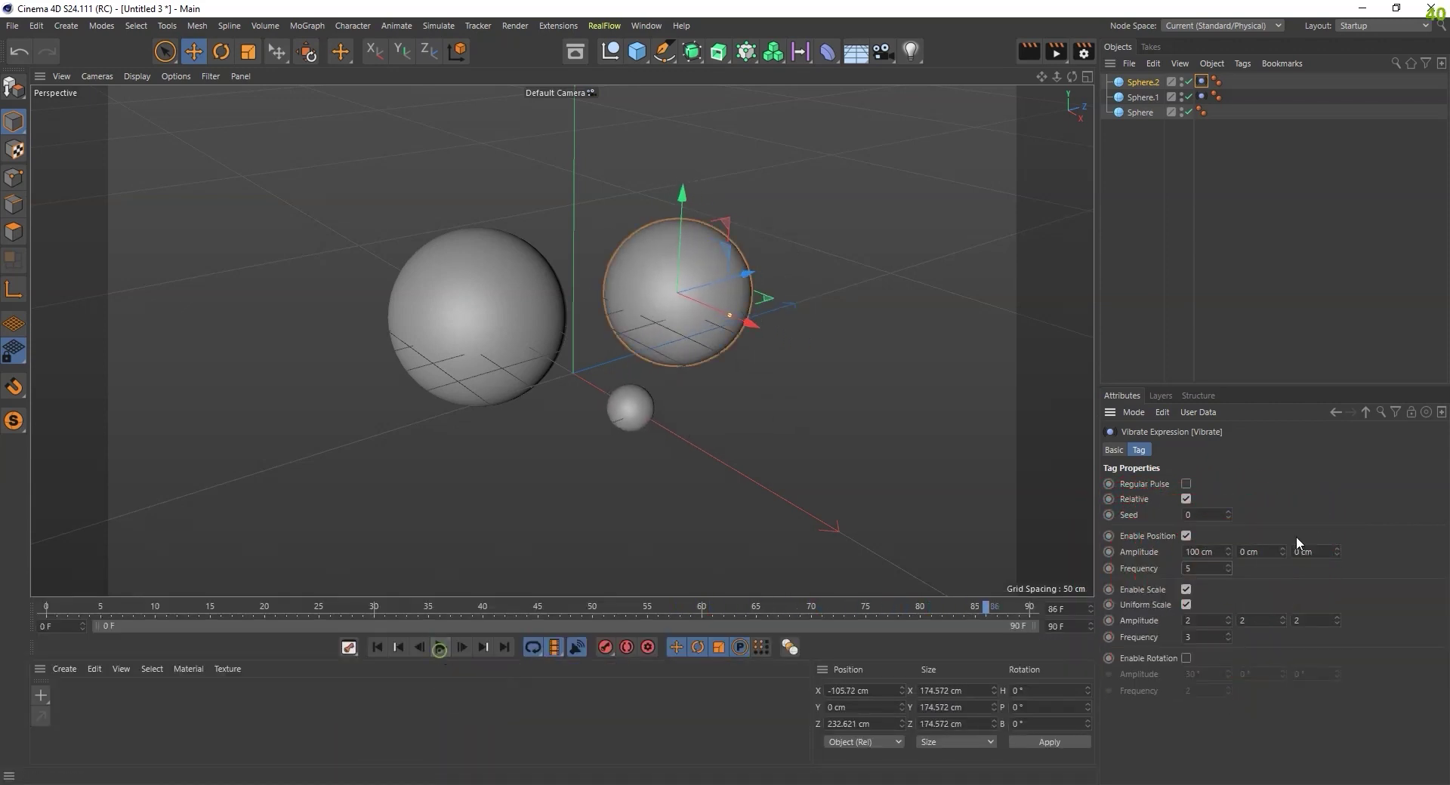
left_click(1206, 572)
type("3")
key("Return")
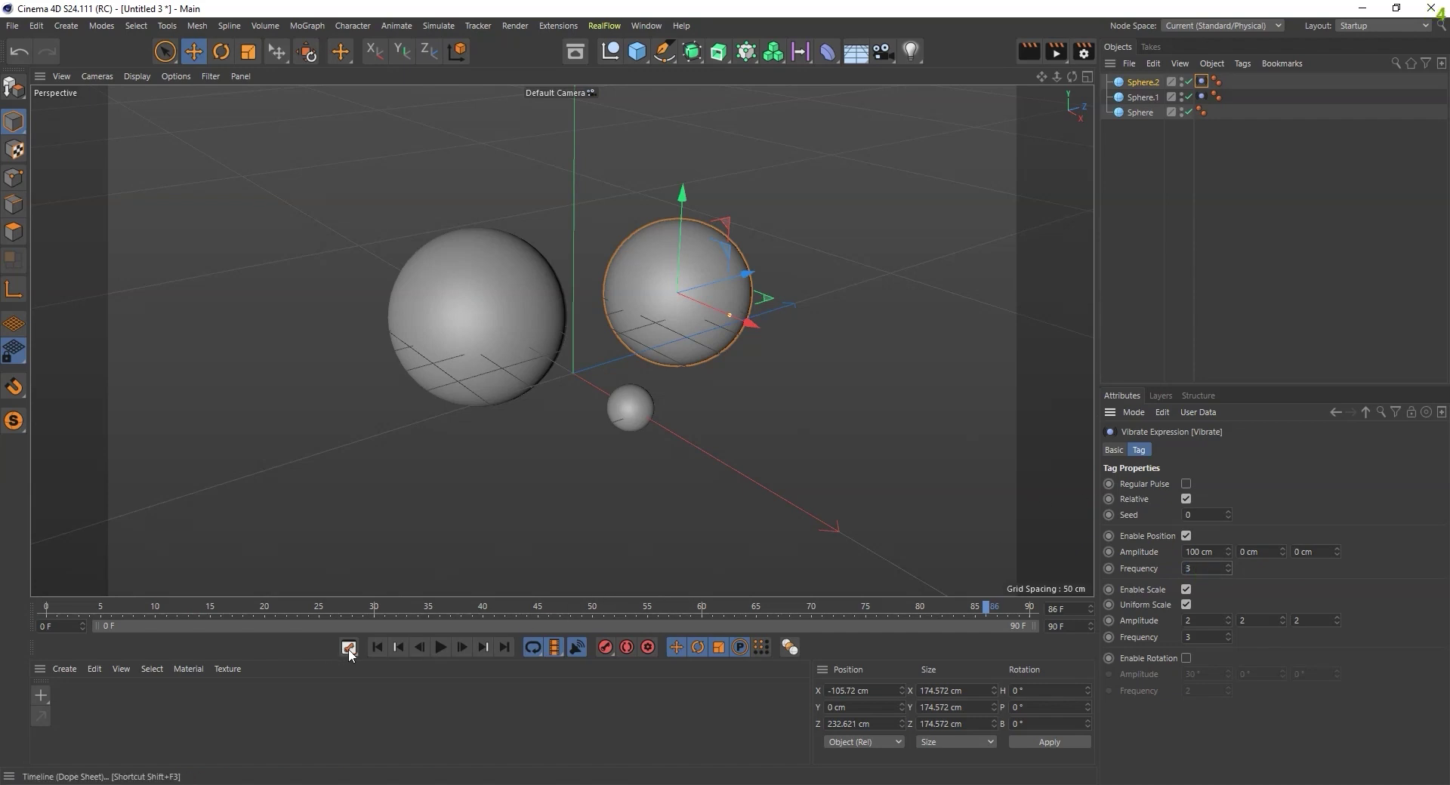
Step: Play the animation from frame 0, stopping at frame 55
left_click(376, 648)
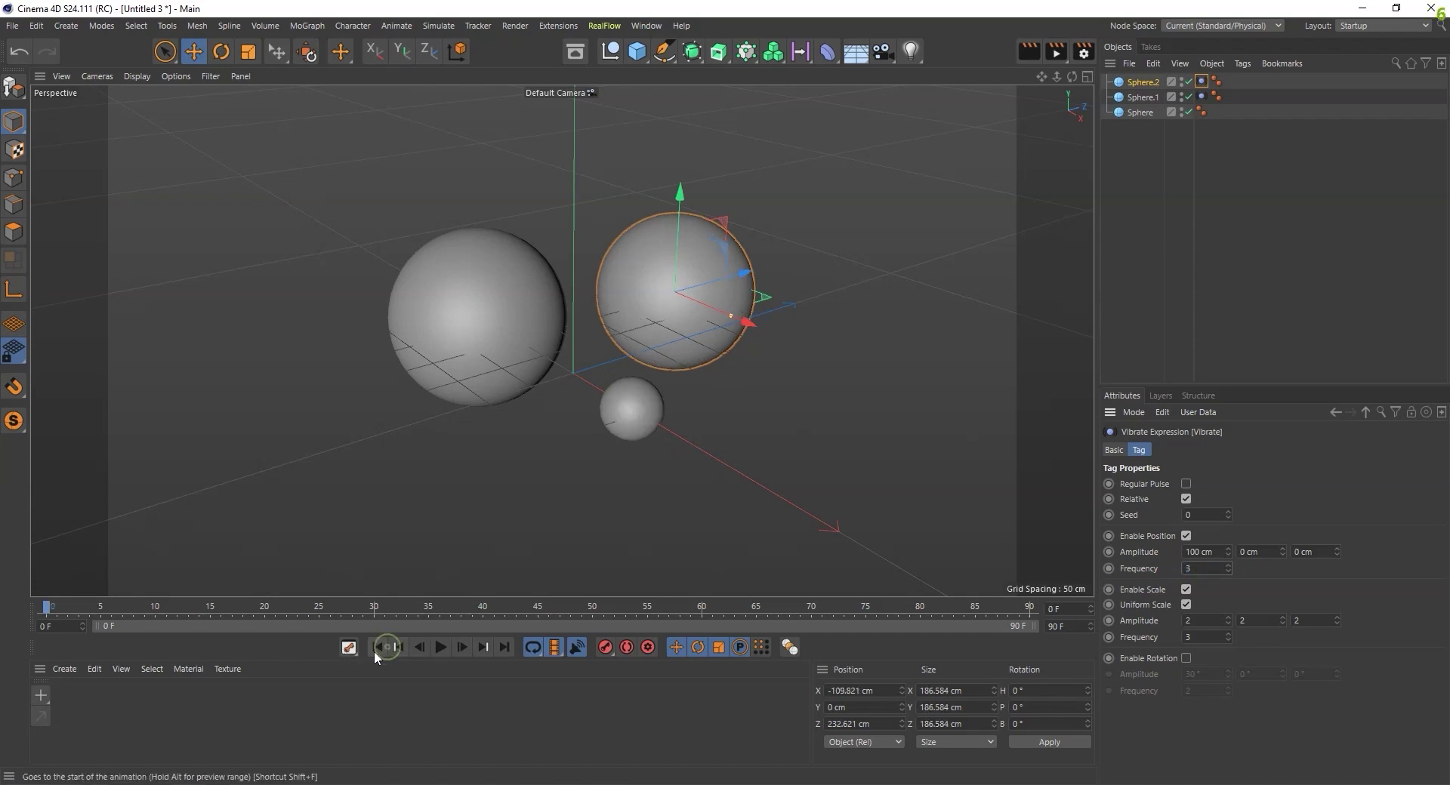
left_click(439, 648)
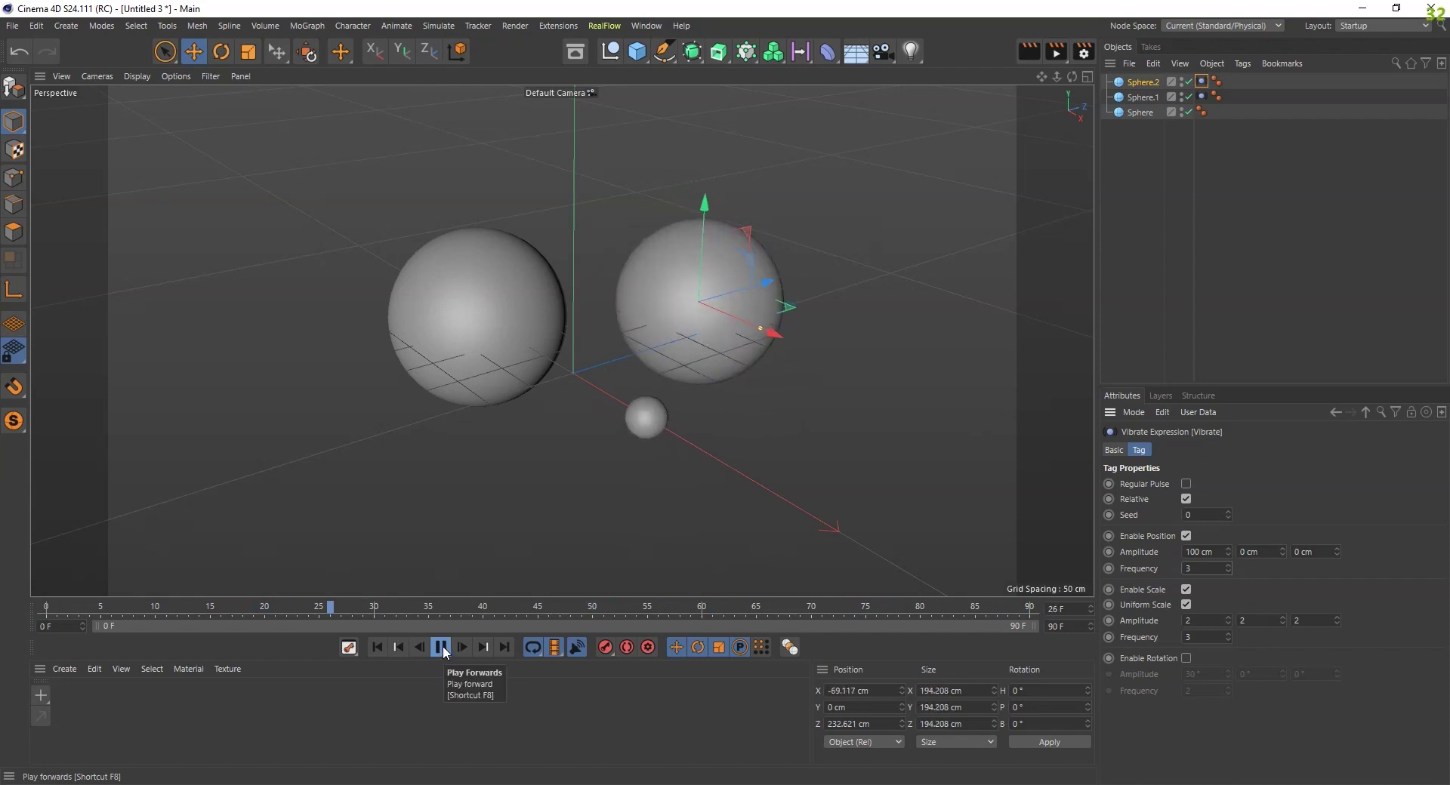
left_click(441, 648)
left_click(460, 302)
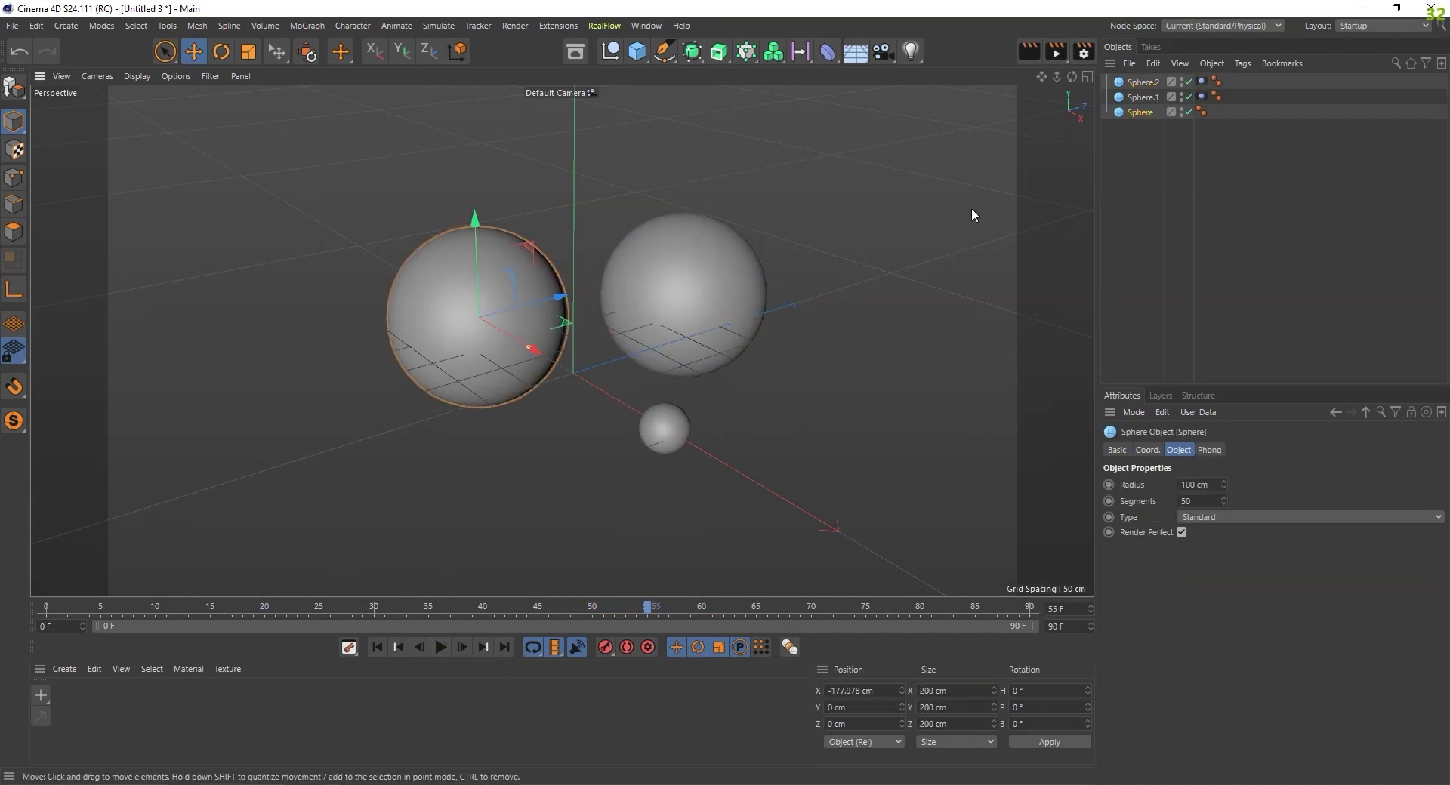
left_click(1203, 83)
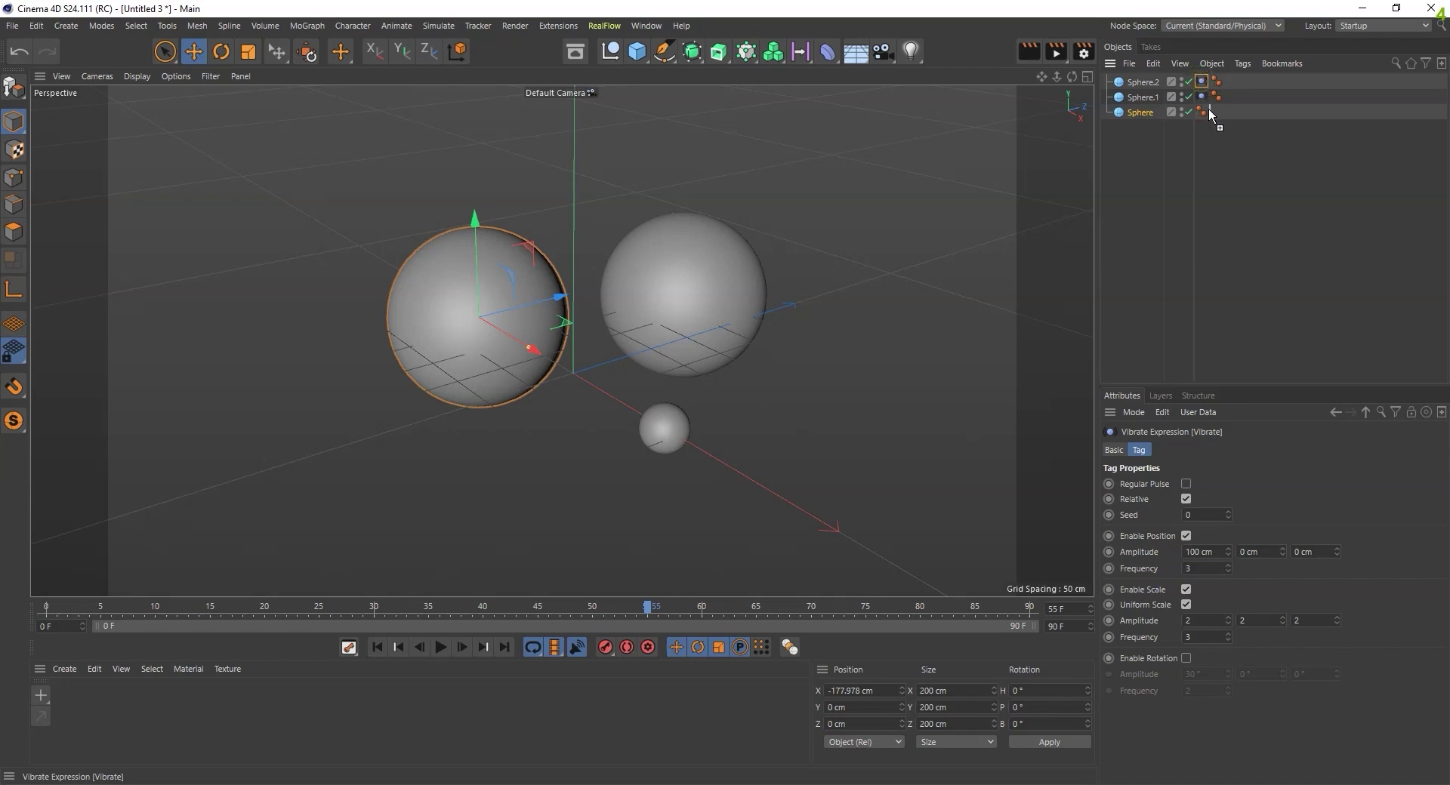
Step: Copy the Vibrate tag onto the left Sphere with position frequency 2 and scale frequency 1
left_click_drag(1208, 109, 1209, 109, "ctrl")
double_click(1206, 569)
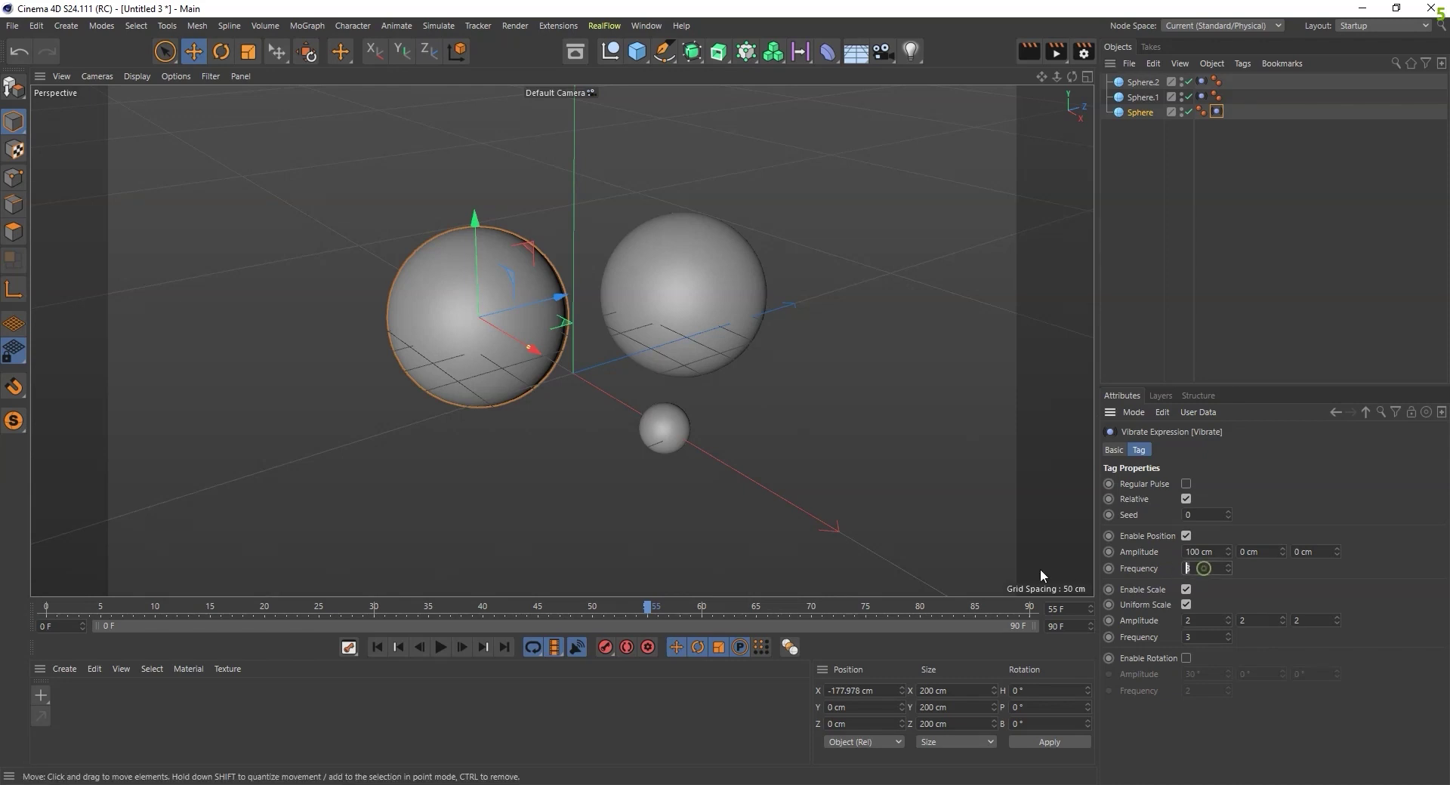
type("2")
double_click(1193, 638)
type("1")
Step: Play all three vibrating spheres from frame 0, stopping at frame 70
left_click(376, 648)
left_click(440, 648)
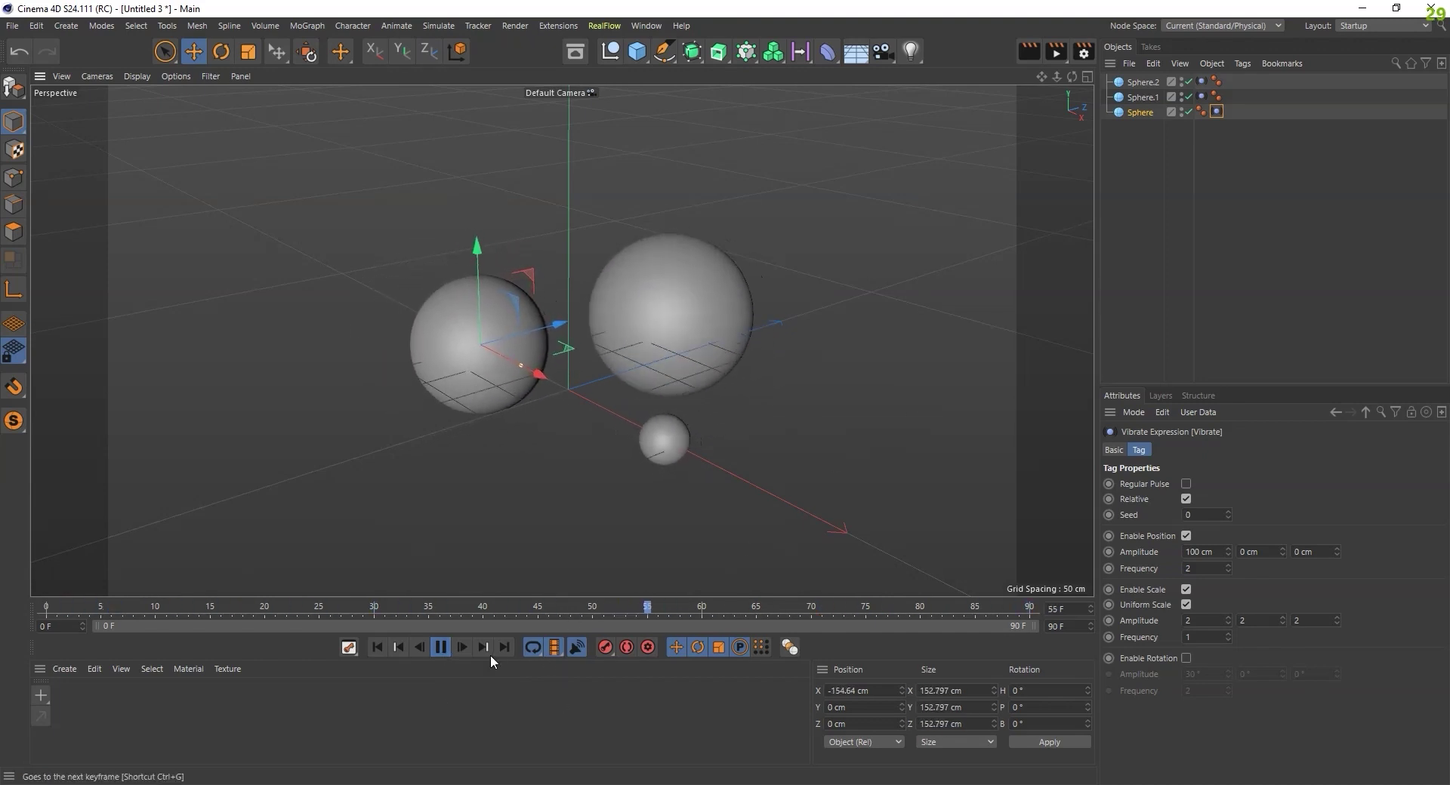
left_click(442, 649)
Step: Add one standalone Metaball, undoing an accidental Metaball nested under each sphere
left_click_drag(1197, 128, 1299, 70)
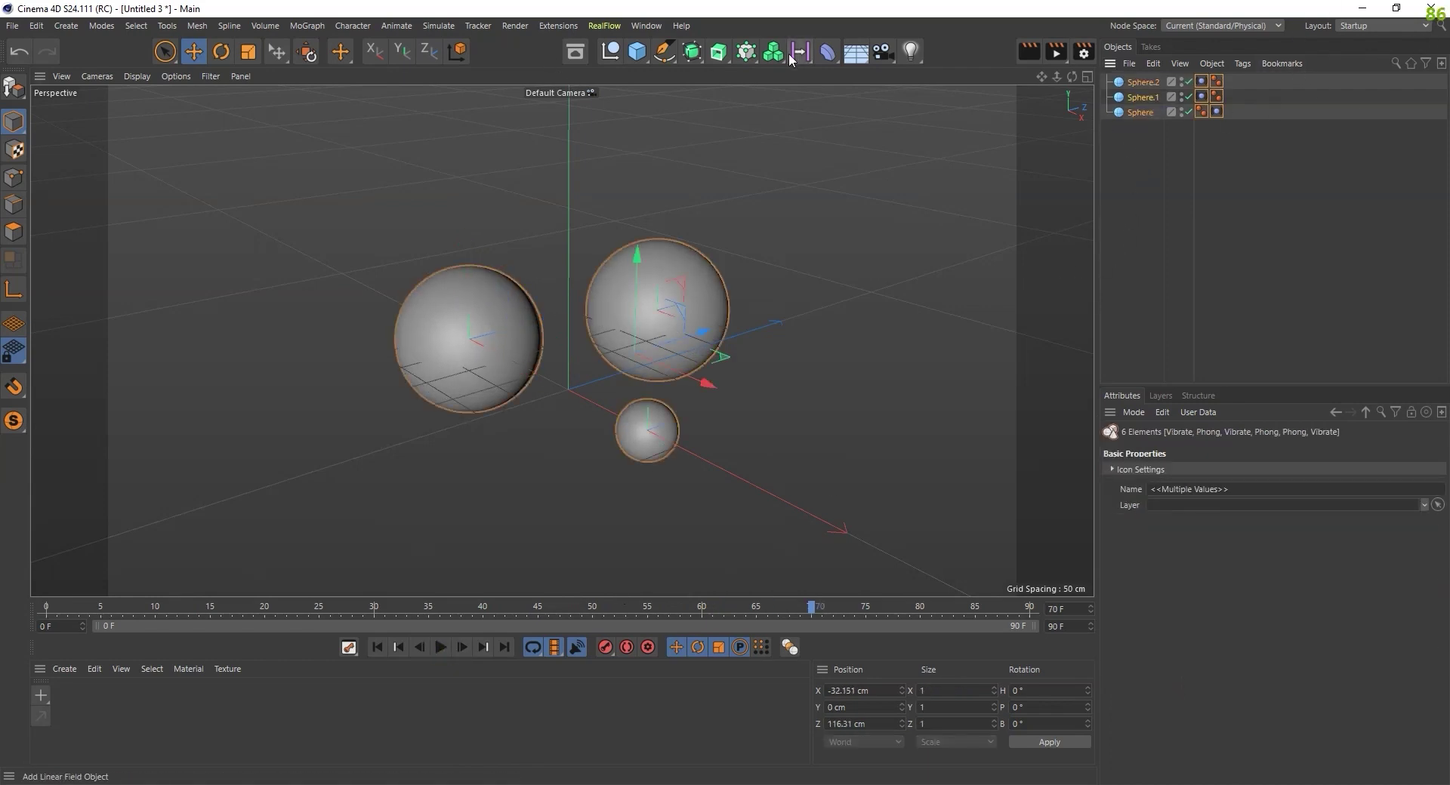
left_click(696, 57)
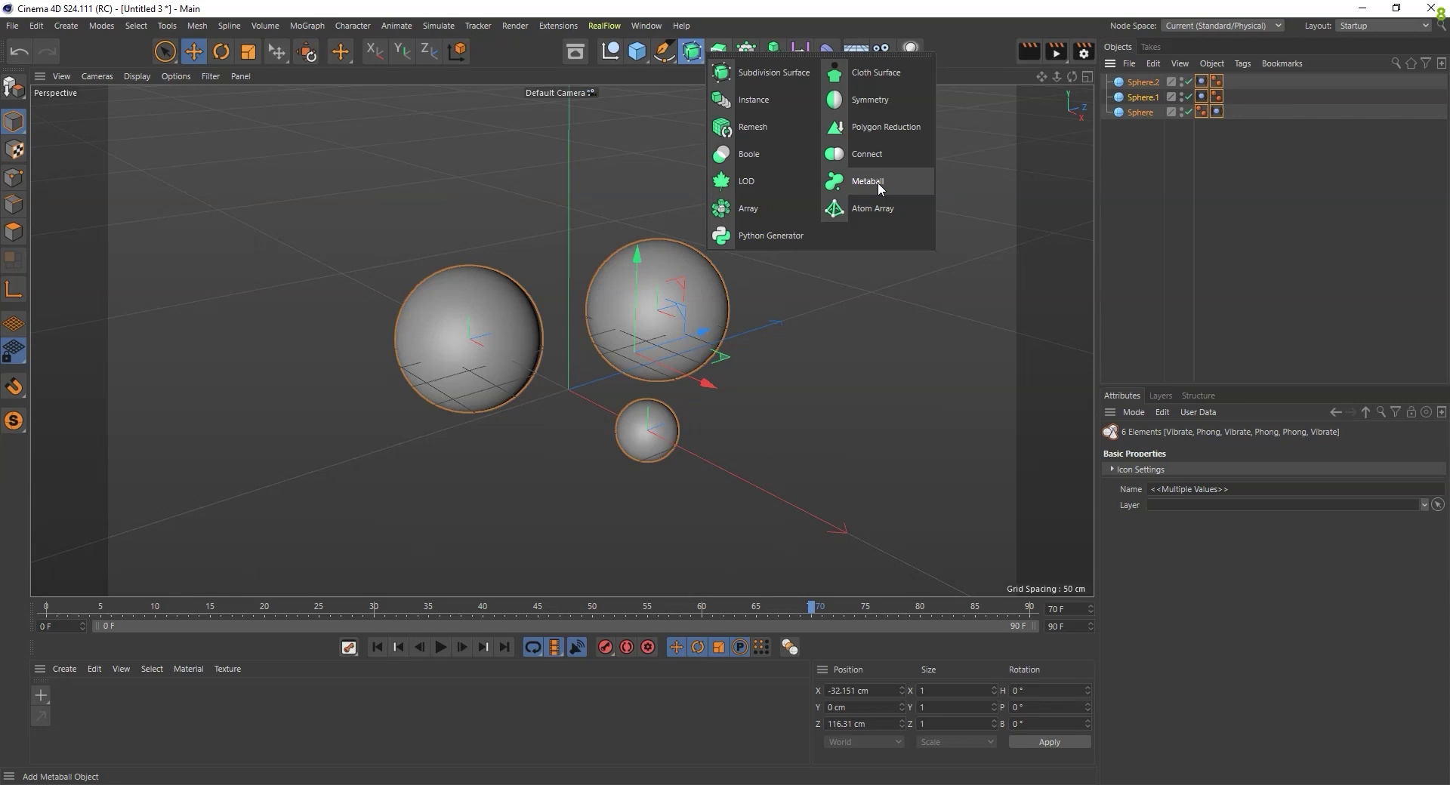
left_click(868, 181, "shift")
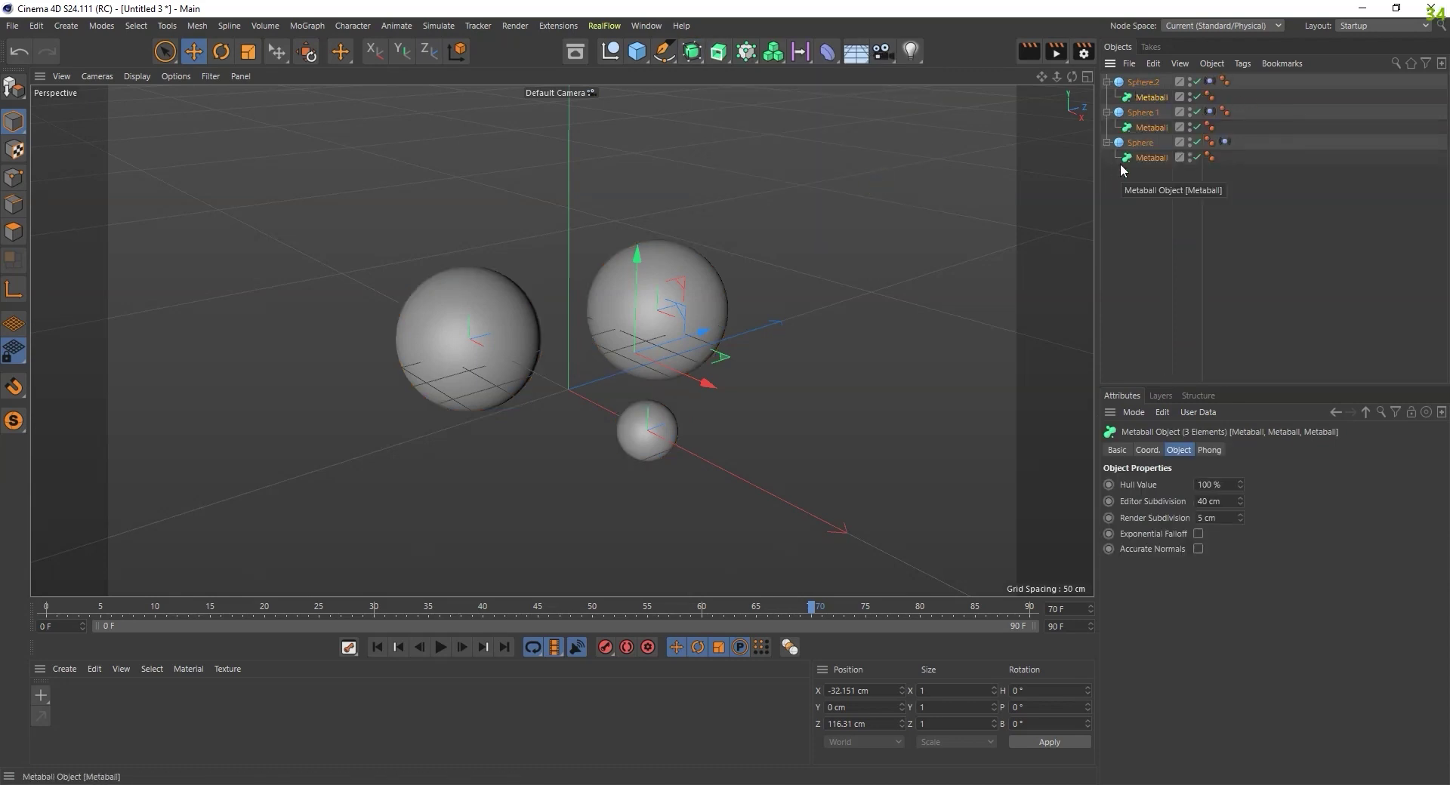
key("ctrl+z")
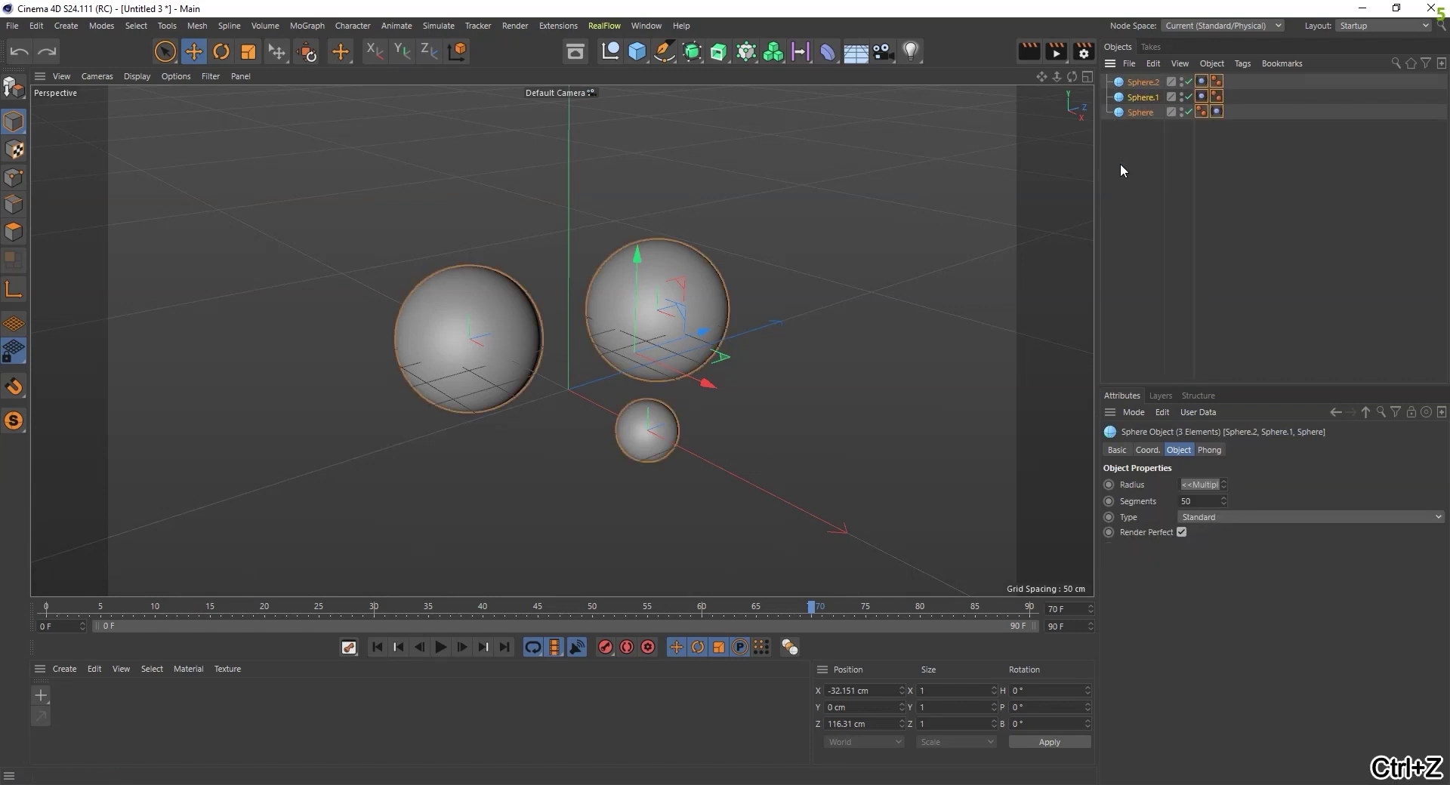
left_click(1127, 161)
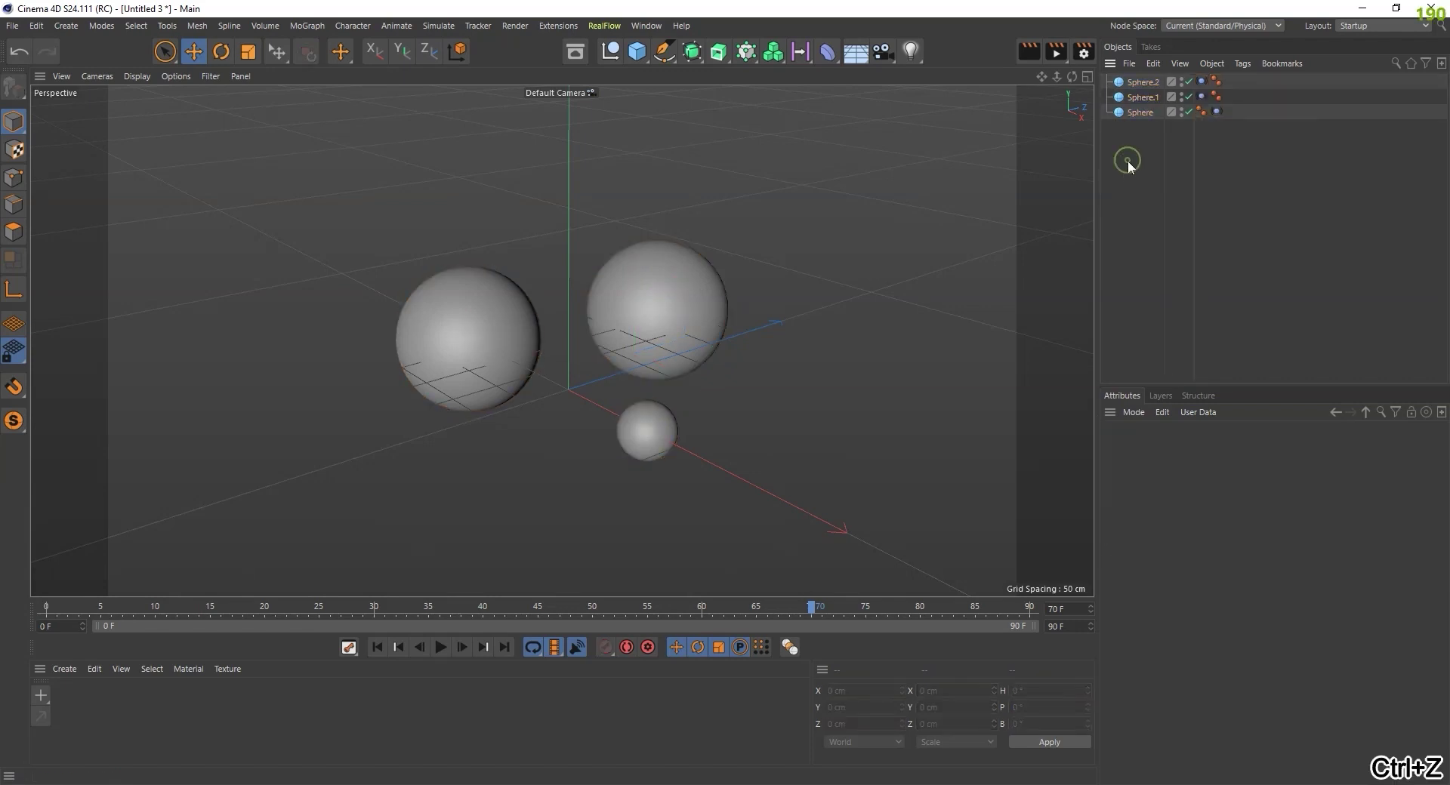
left_click(698, 56)
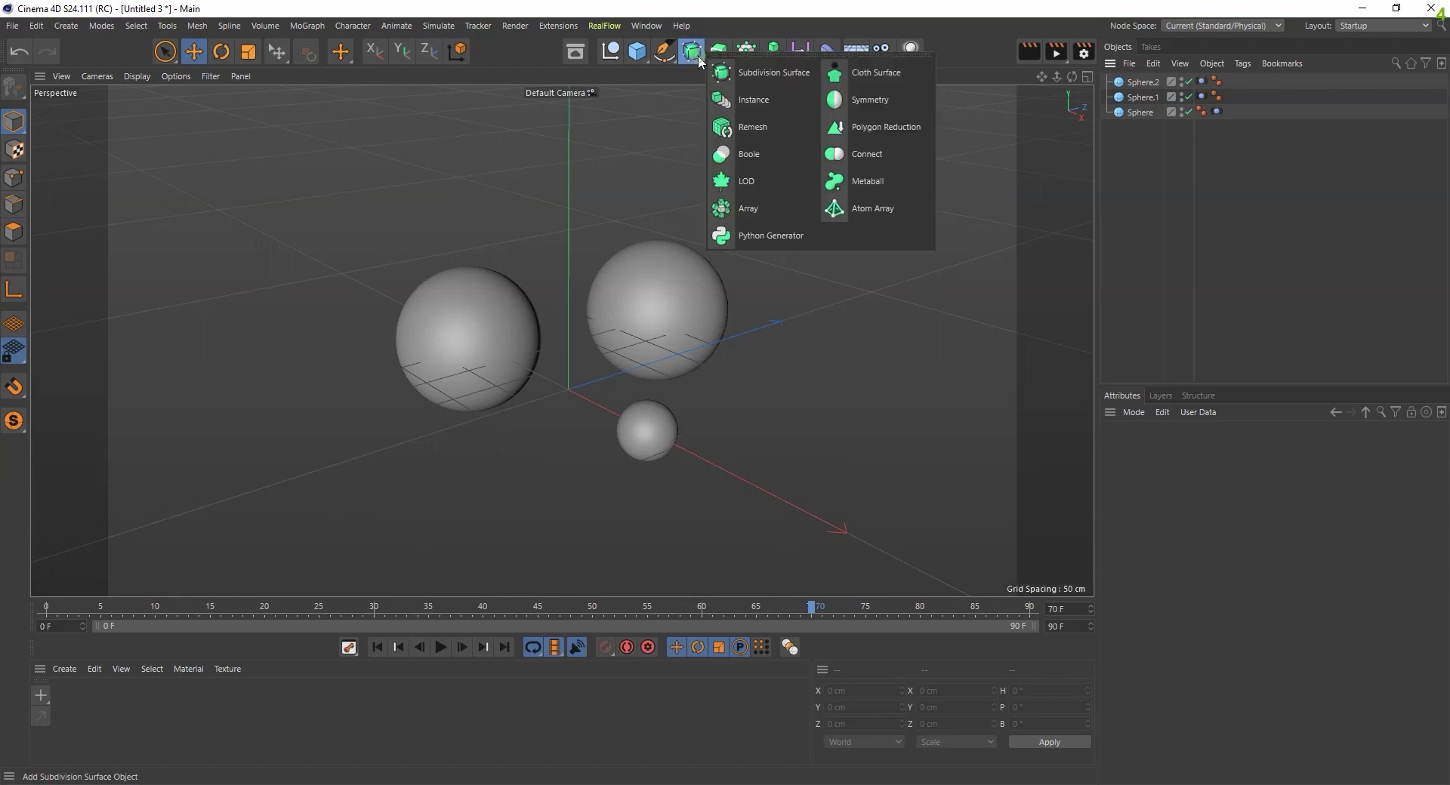
left_click(885, 183)
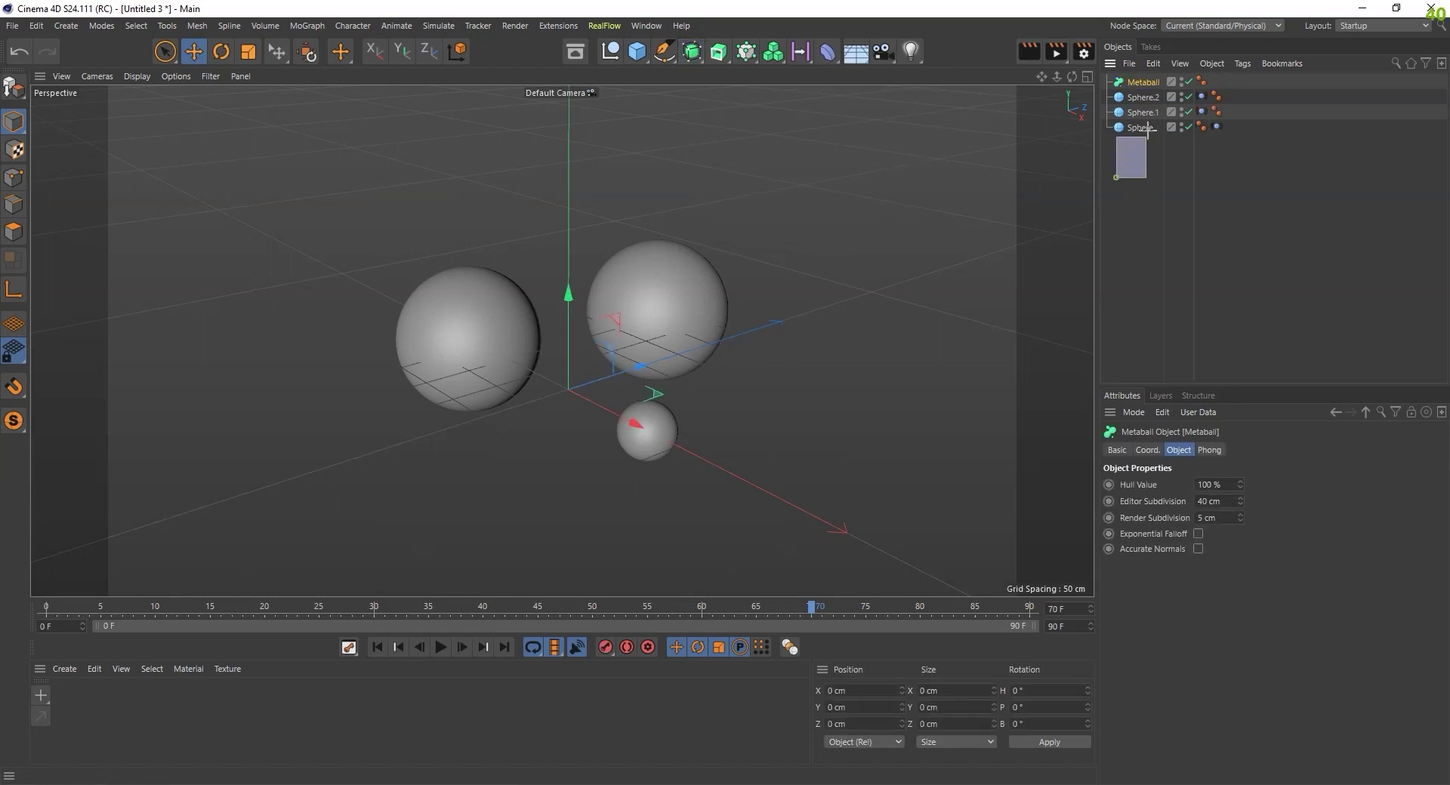
Step: Drag Sphere, Sphere.1 and Sphere.2 into the Metaball
left_click_drag(1148, 132, 1148, 83)
mouse_move(710, 414)
left_mouse_down("alt")
mouse_move(1029, 414)
mouse_move(940, 417)
left_mouse_up("alt")
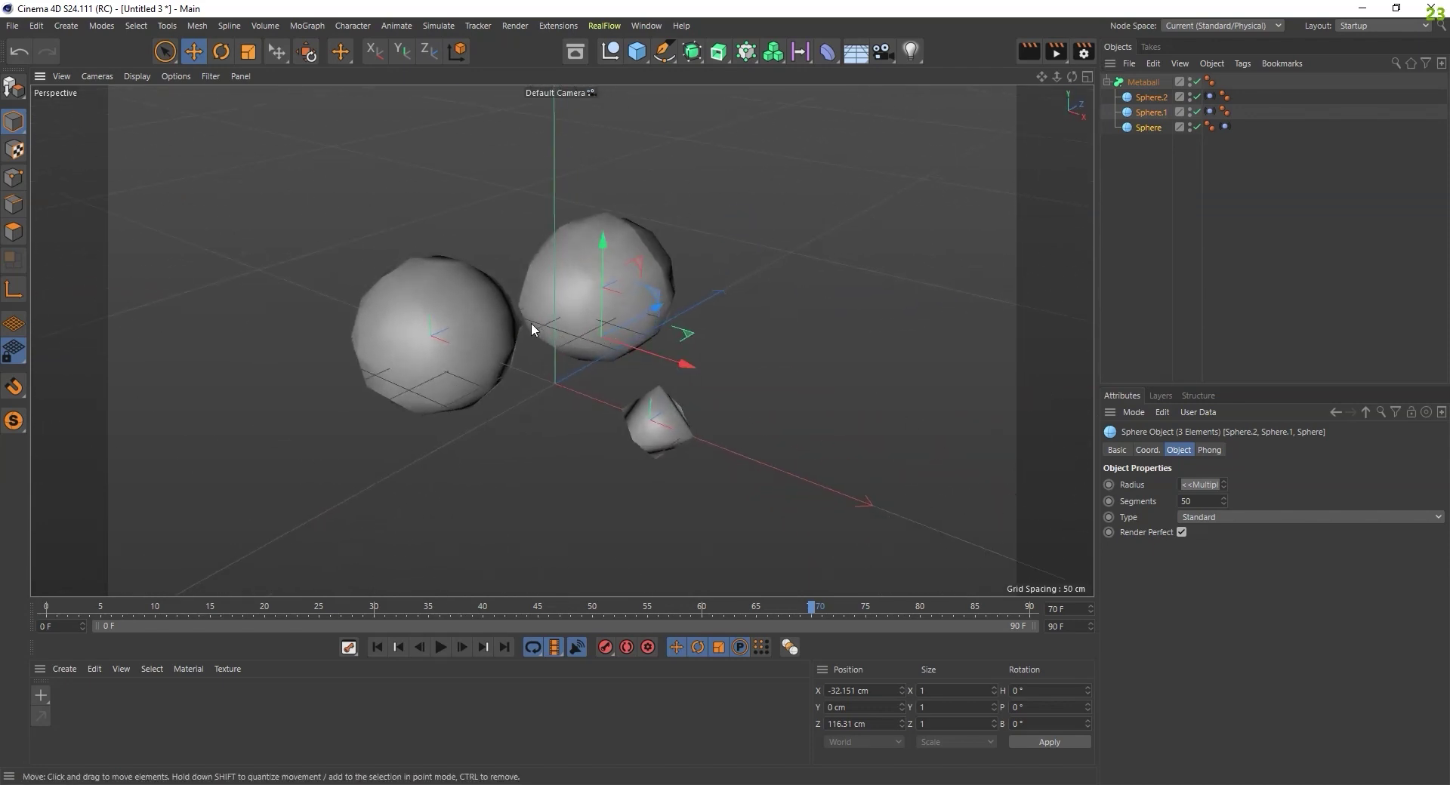
scroll(532, 323, "up", 3)
mouse_move(702, 361)
left_mouse_down("alt")
mouse_move(860, 369)
mouse_move(820, 376)
left_mouse_up("alt")
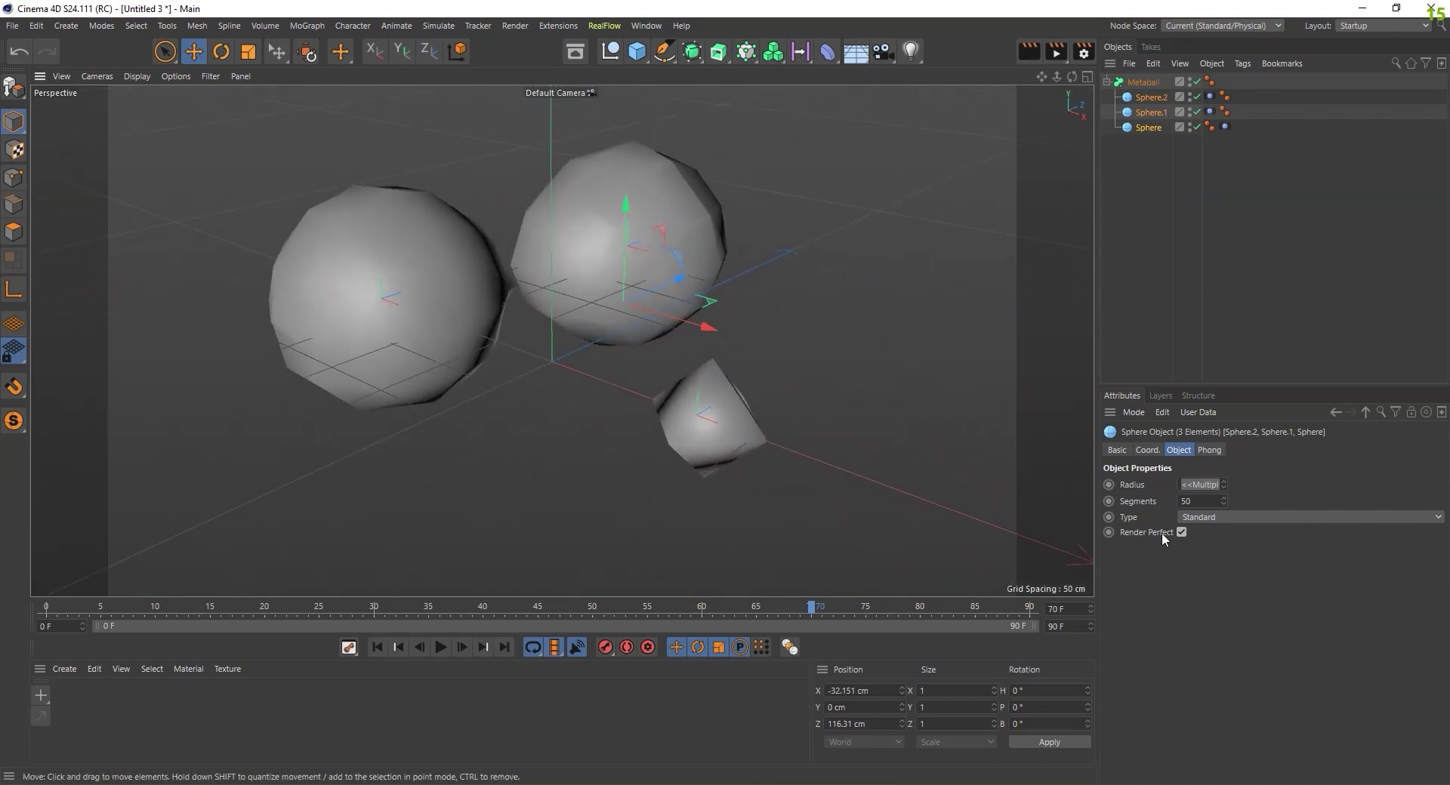
Step: Raise the three spheres' segments from 50 to 63
left_click_drag(1226, 497, 1225, 487)
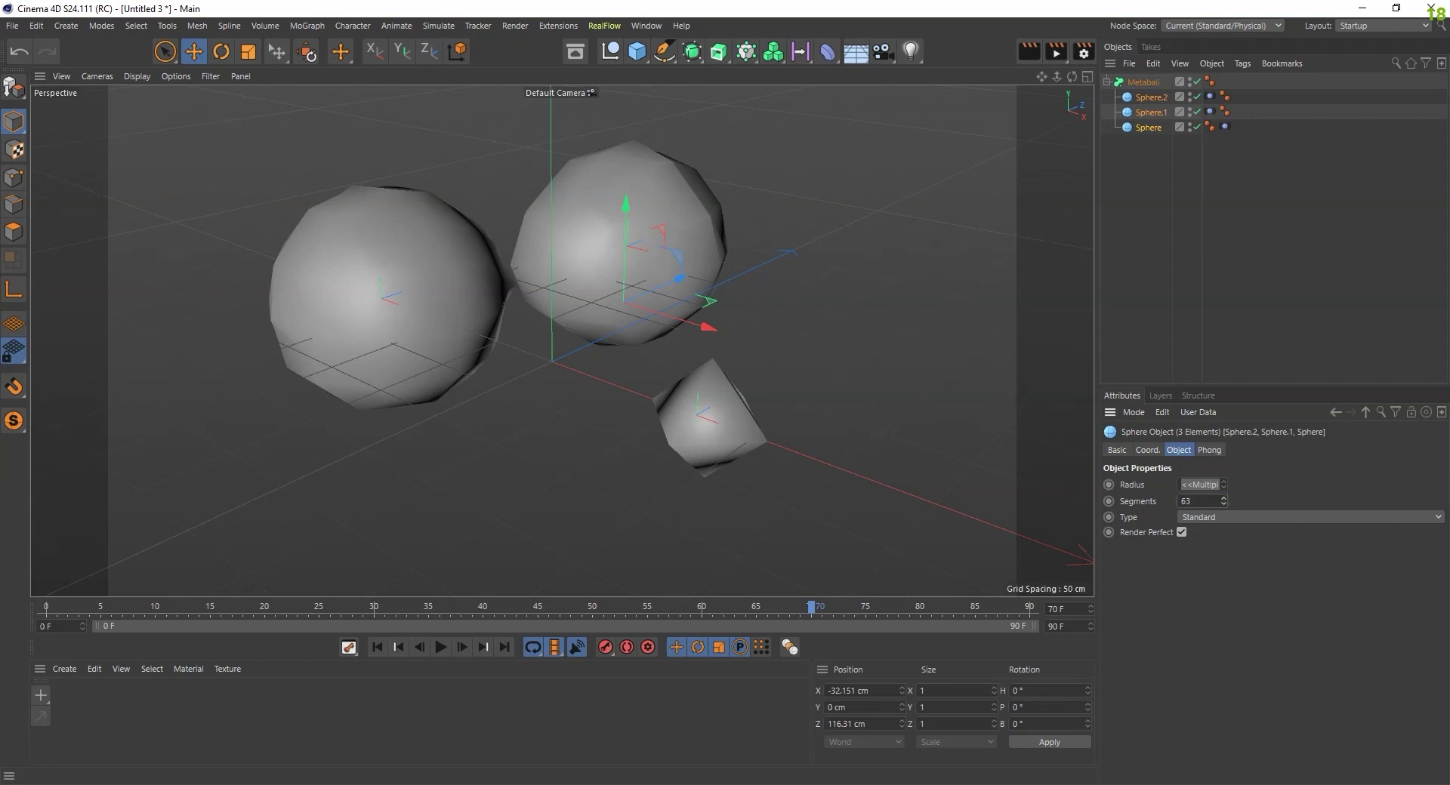
left_click(1145, 151)
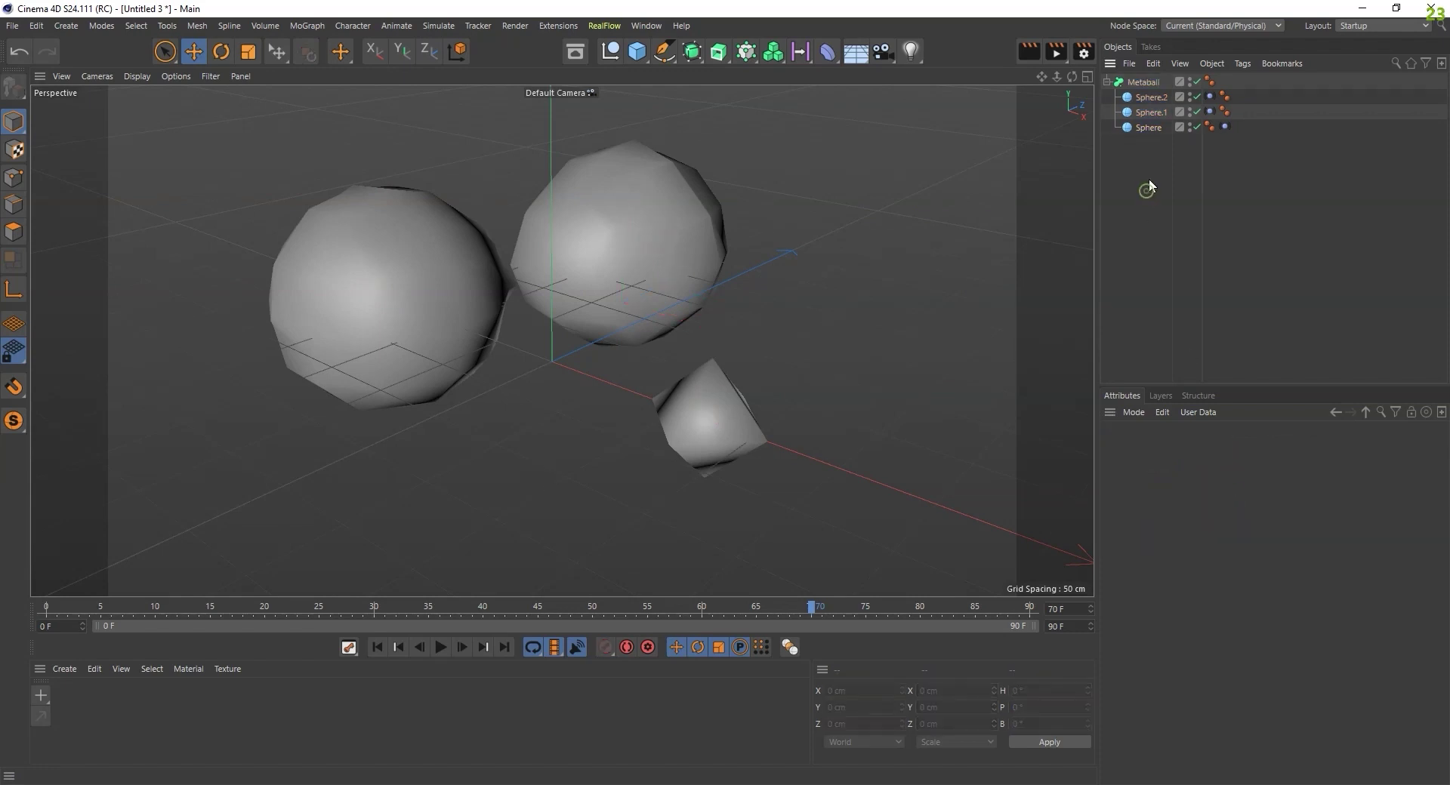
left_click(1145, 82)
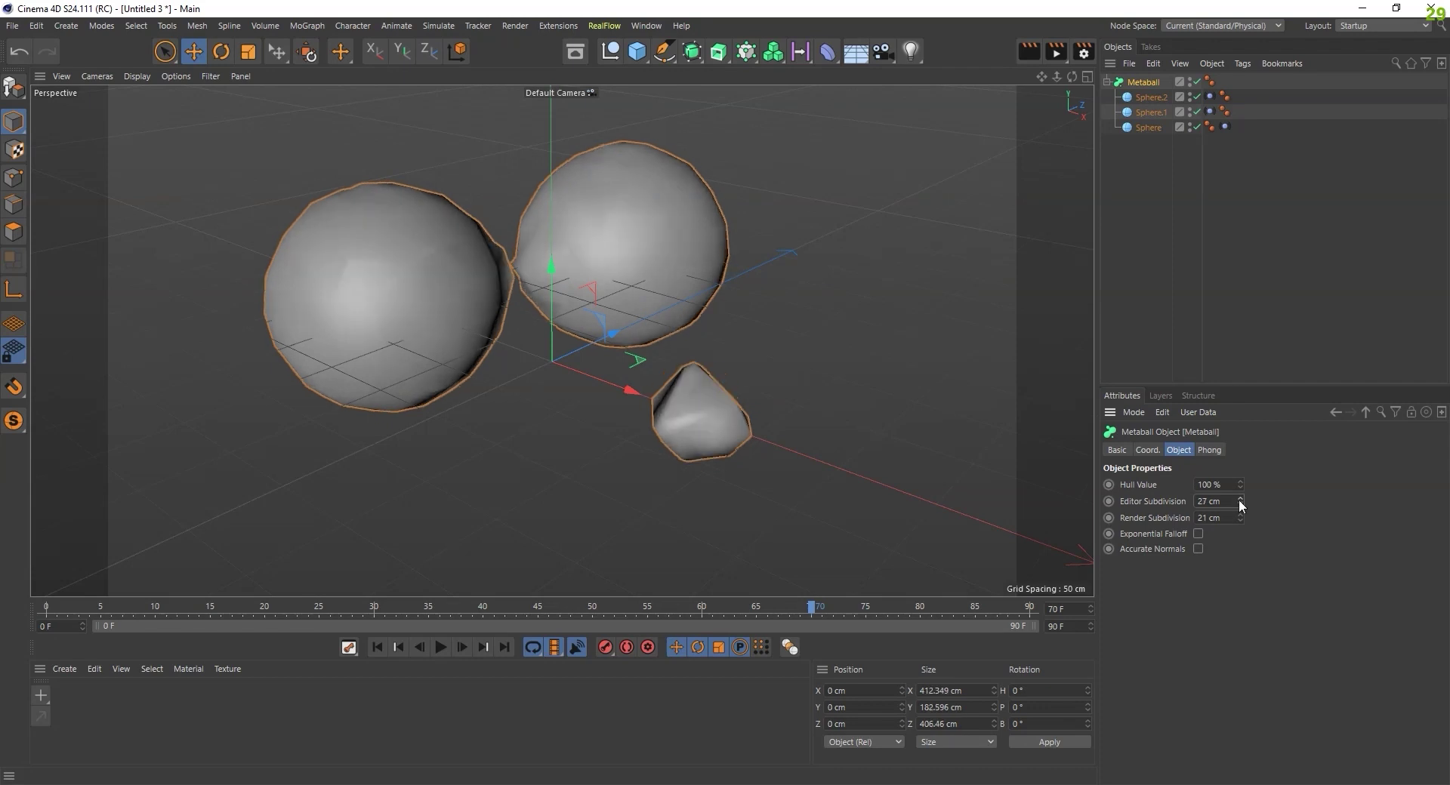
Step: Set the Metaball Hull Value to about 45% and move Sphere.1 left along X
mouse_move(1240, 489)
left_mouse_down()
mouse_move(1241, 528)
mouse_move(1241, 484)
left_mouse_up()
mouse_move(790, 414)
left_mouse_down("alt")
mouse_move(754, 446)
mouse_move(666, 293)
mouse_move(719, 352)
mouse_move(755, 355)
left_mouse_up("alt")
left_click(1145, 111)
mouse_move(859, 308)
left_mouse_down("alt")
mouse_move(807, 405)
mouse_move(723, 402)
left_mouse_up("alt")
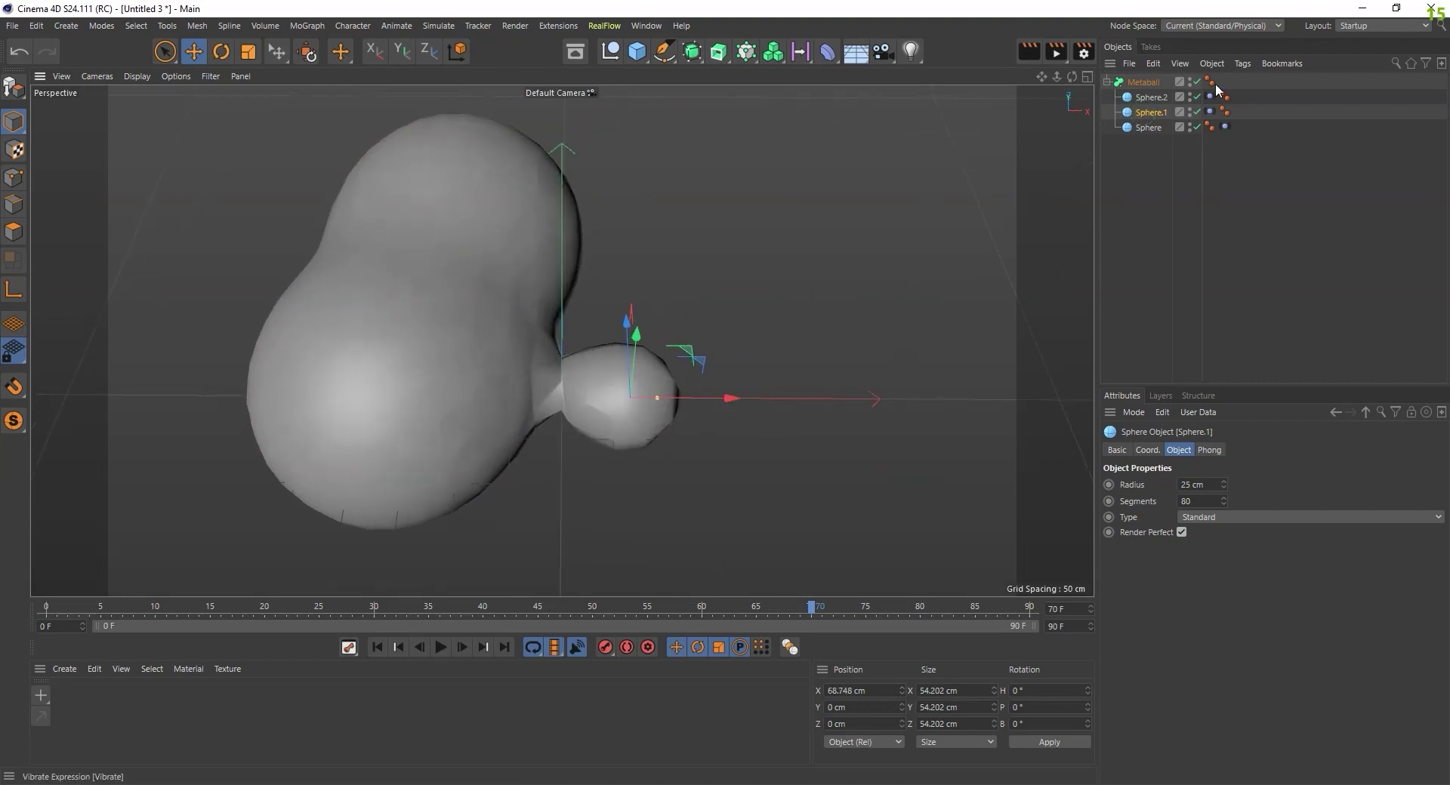
Step: Drag Sphere.2 to the right along X to reshape the blob
left_click(1151, 97)
left_click_drag(562, 237, 683, 237)
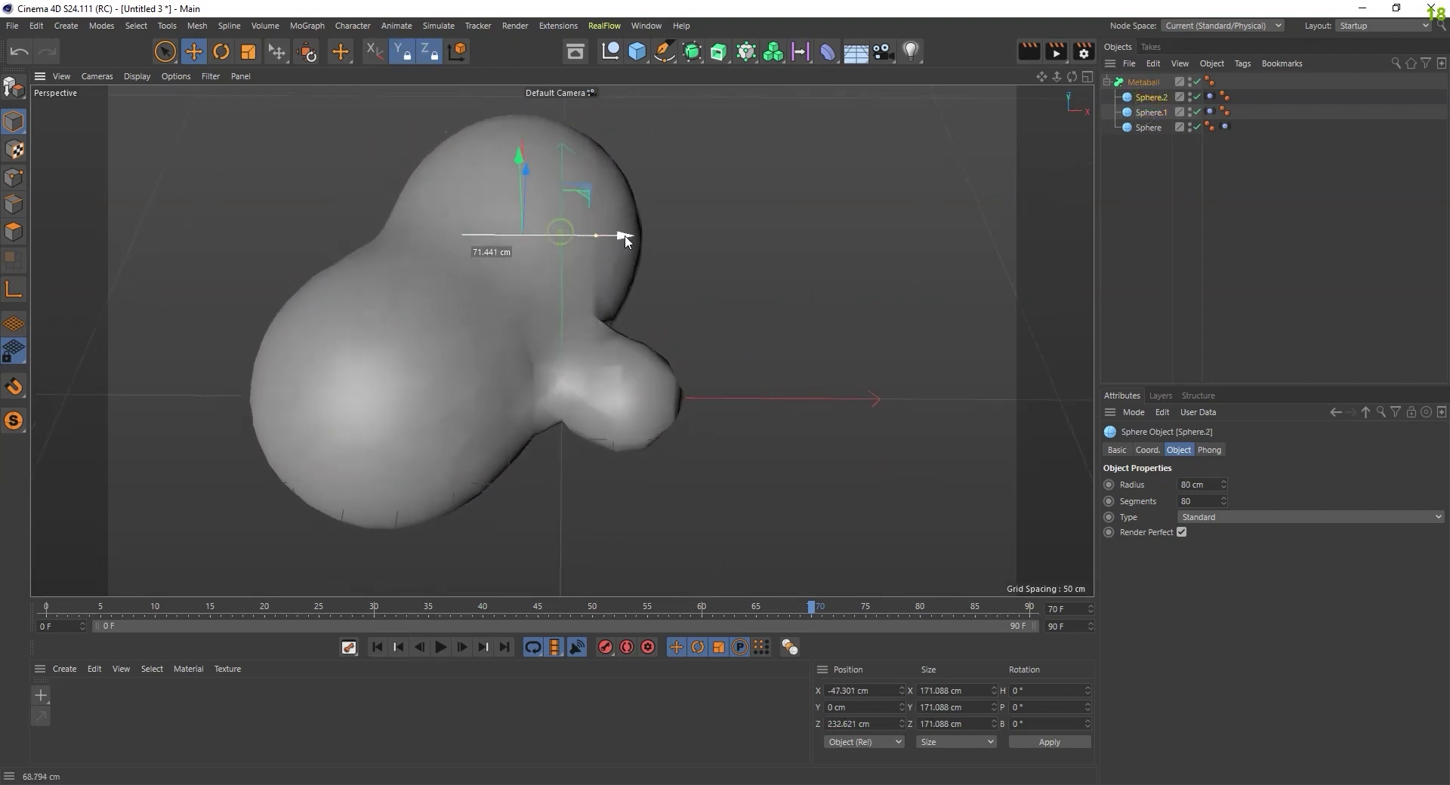
mouse_move(858, 340)
left_mouse_down("alt")
mouse_move(599, 355)
mouse_move(602, 284)
mouse_move(831, 466)
left_mouse_up("alt")
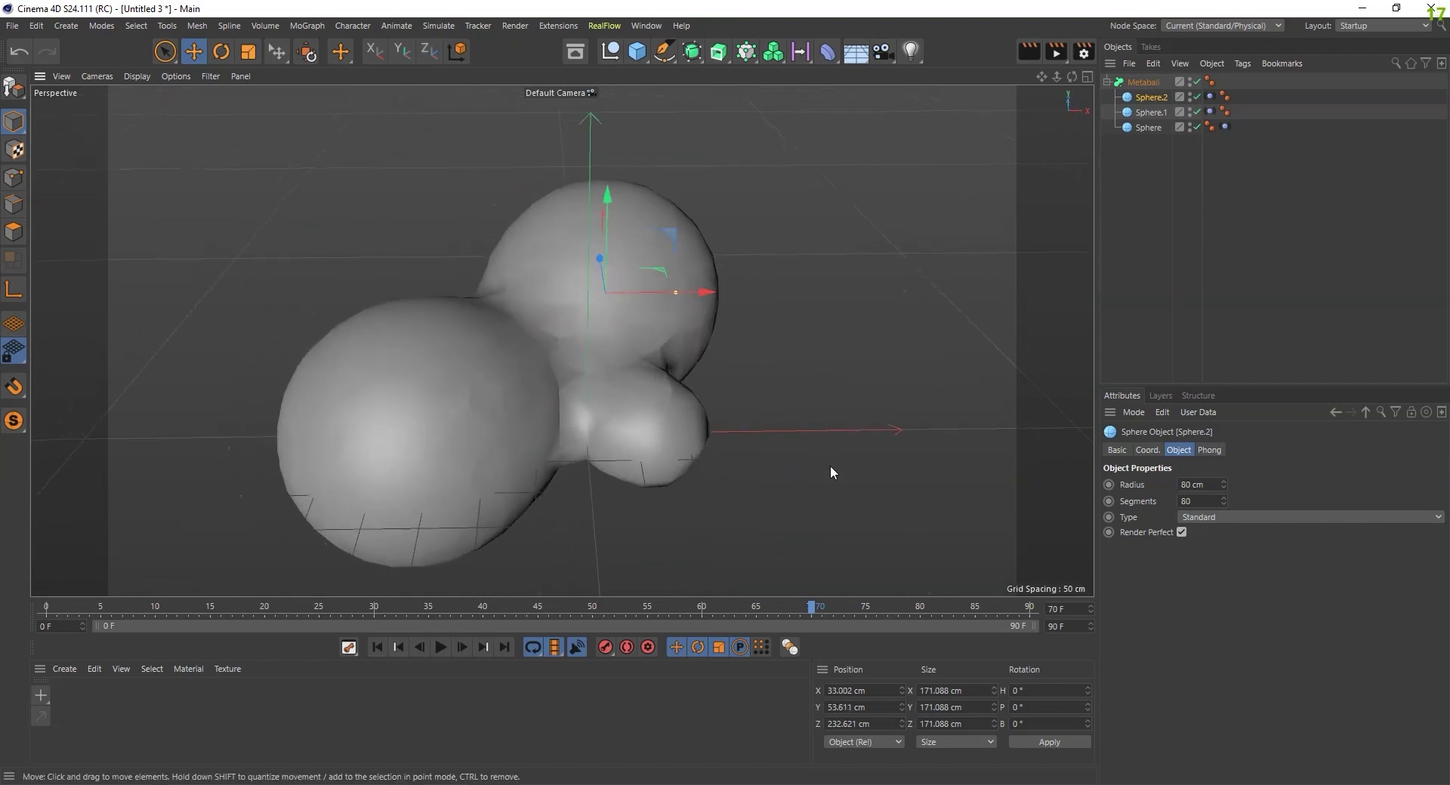
Step: Play the animation from frame 0, orbiting to watch the morphing blob
left_click(377, 647)
left_click(441, 647)
mouse_move(841, 370)
left_mouse_down("alt")
mouse_move(814, 501)
mouse_move(825, 459)
mouse_move(808, 473)
mouse_move(746, 447)
left_mouse_up("alt")
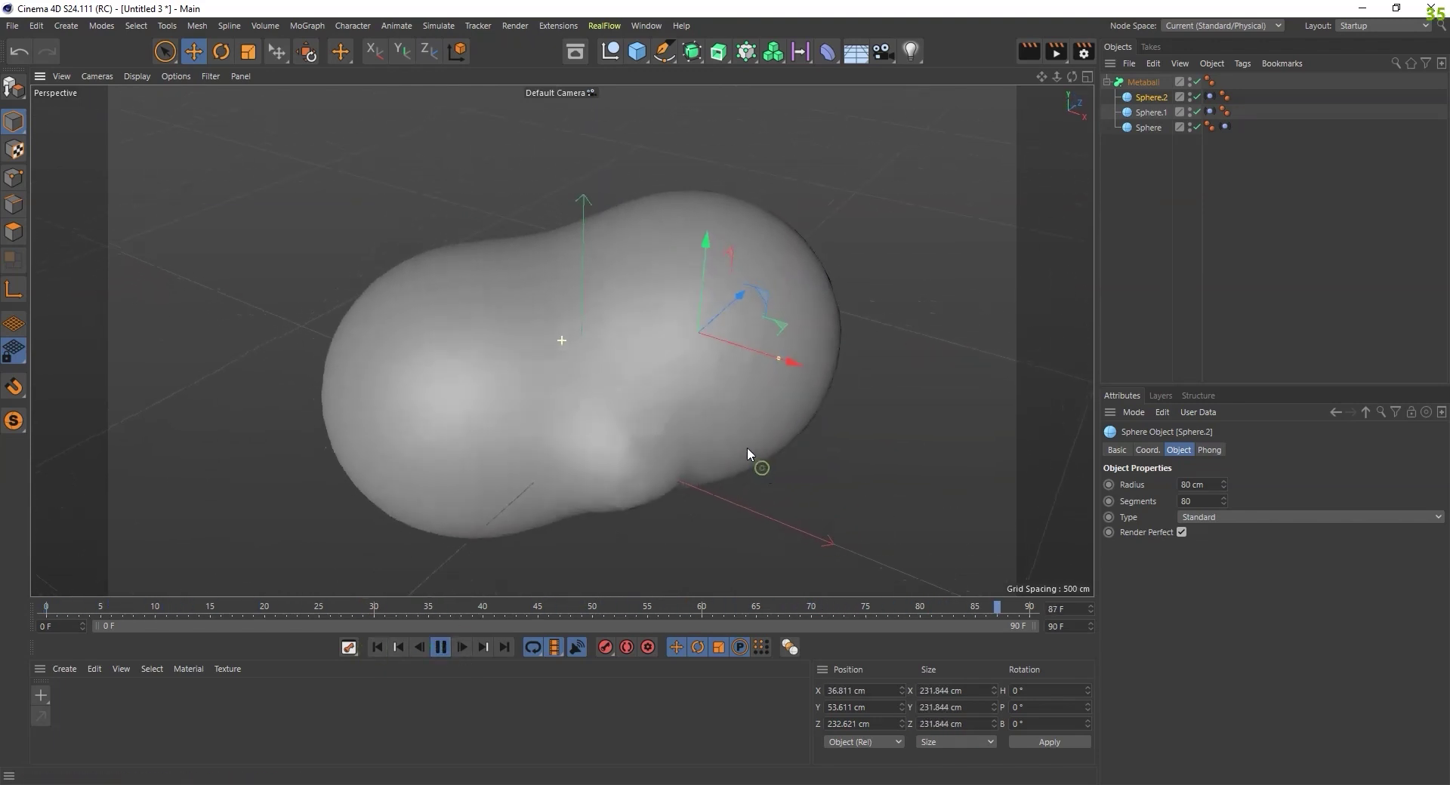
left_click(1143, 84)
Step: Pause at frame 26 and set the Metaball to 3 cm editor subdivision, 46 cm render subdivision, 53% hull
left_click(453, 649)
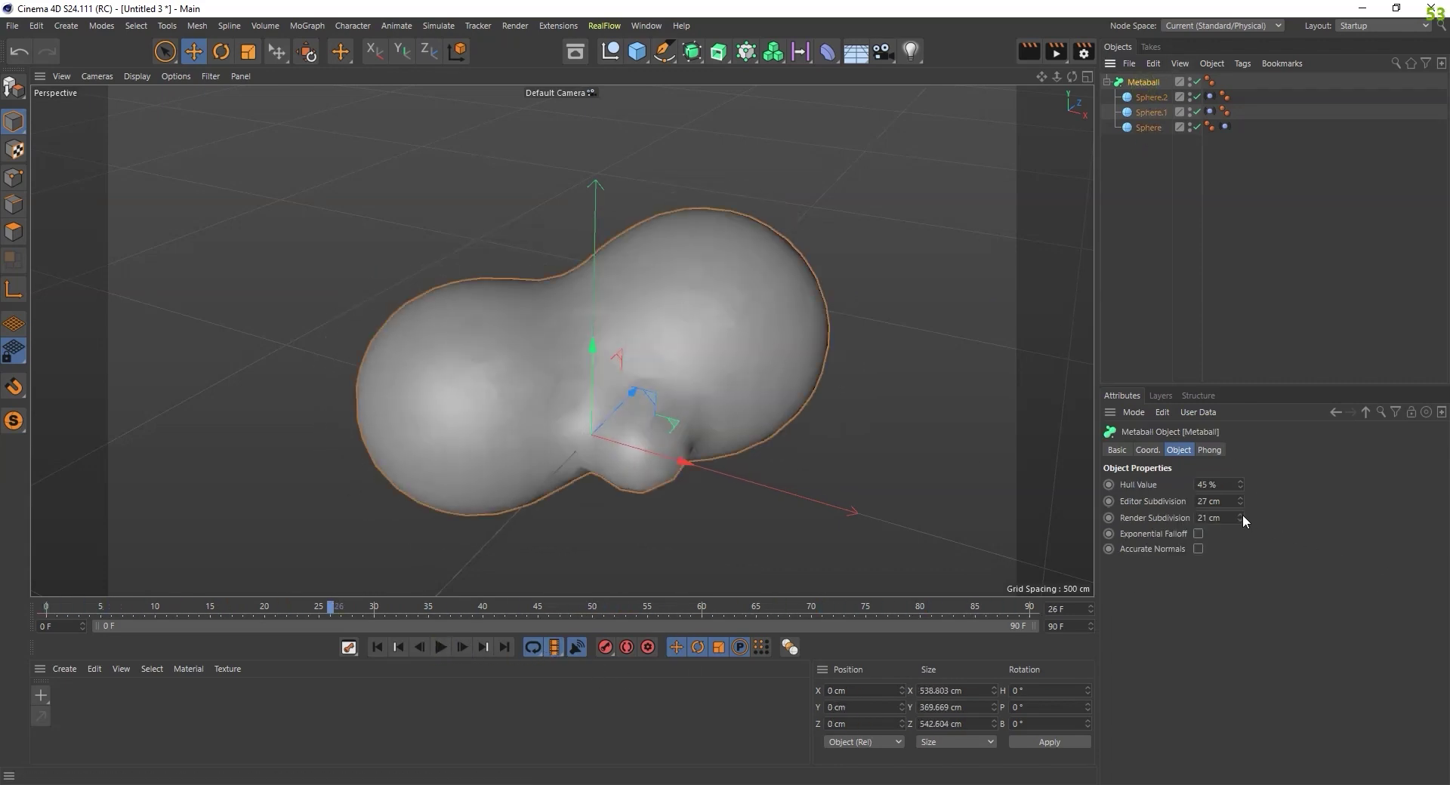
left_click_drag(1239, 516, 1240, 498)
left_click_drag(1239, 500, 1239, 521)
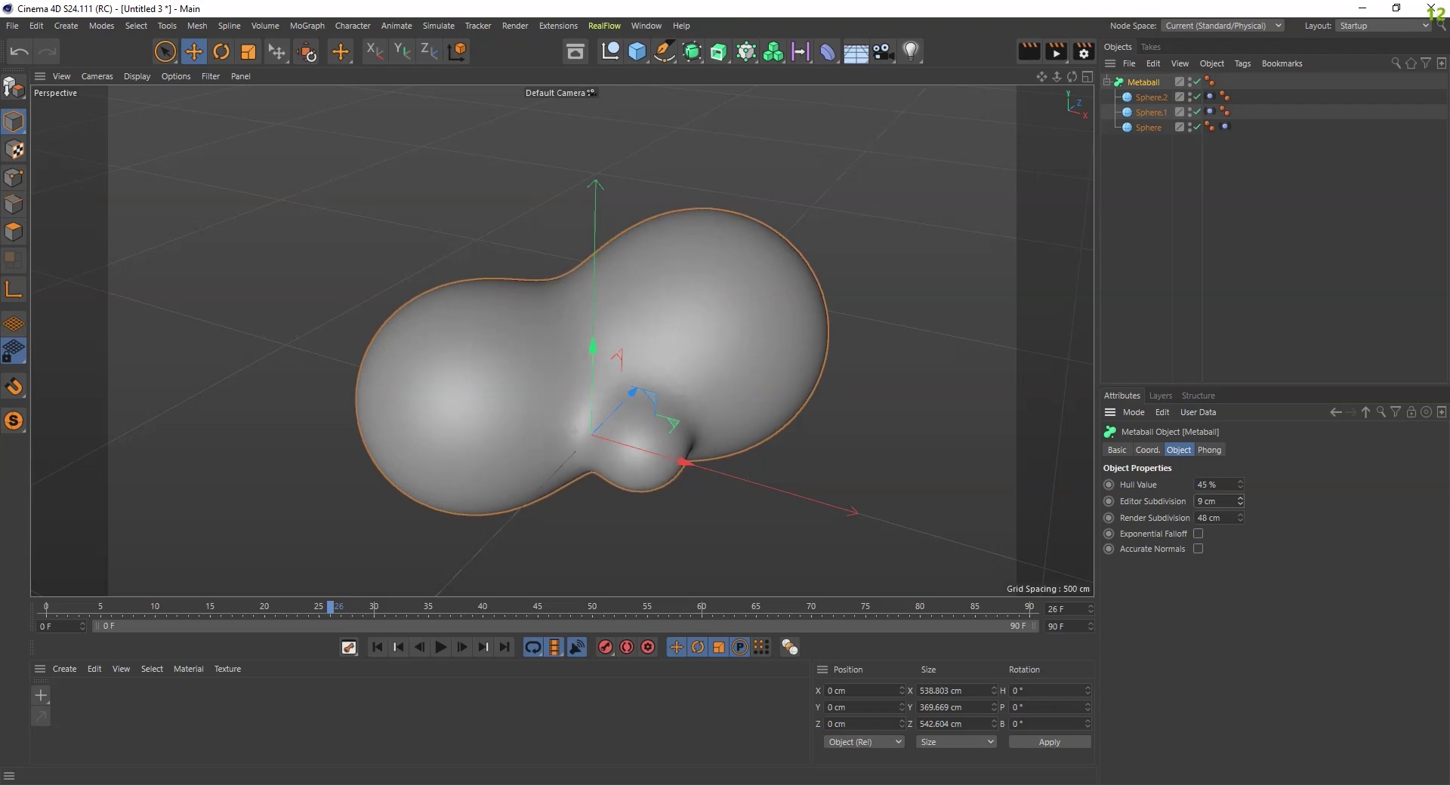
mouse_move(1240, 487)
left_mouse_down()
mouse_move(1240, 465)
mouse_move(1240, 499)
left_mouse_up()
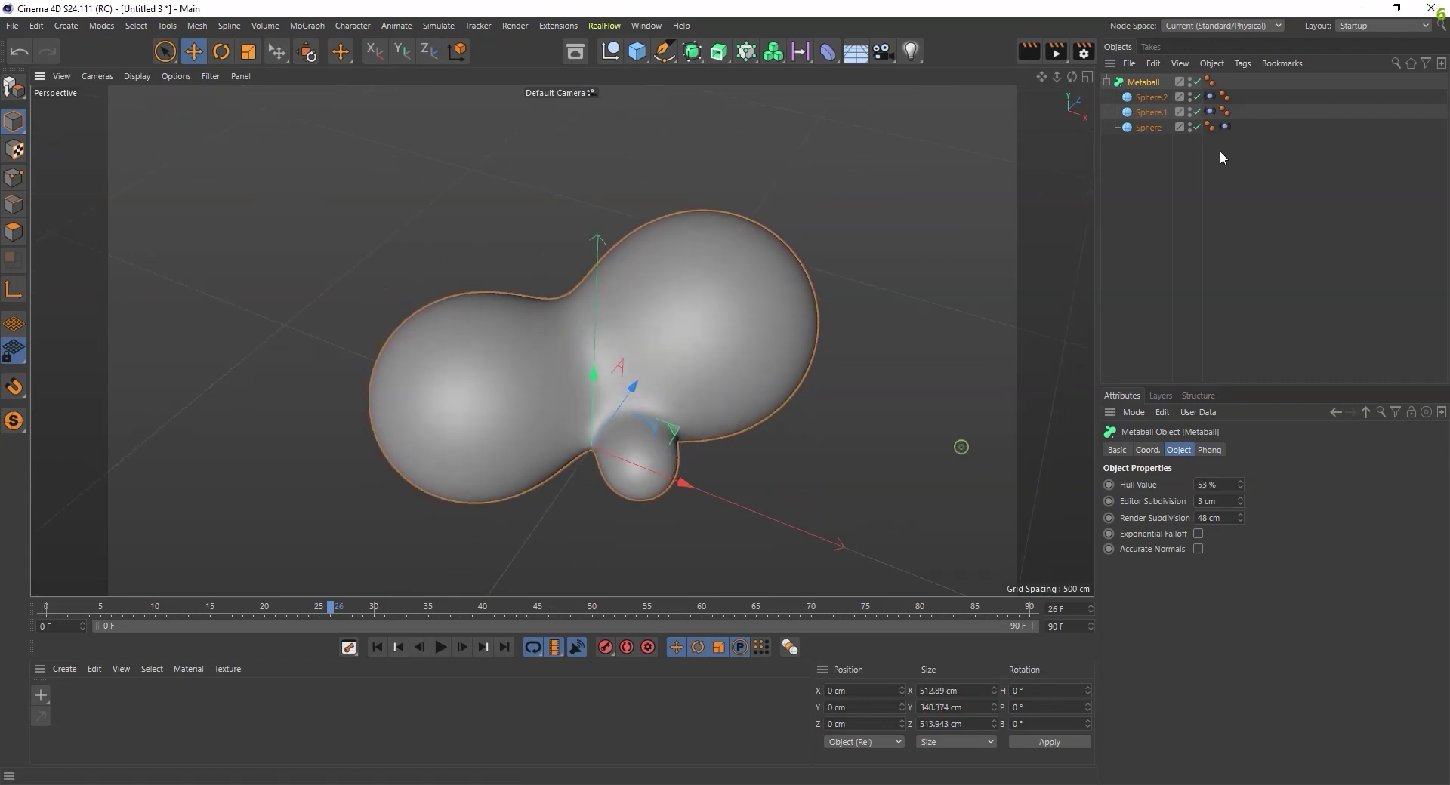
left_click(1152, 112)
left_click(1151, 97)
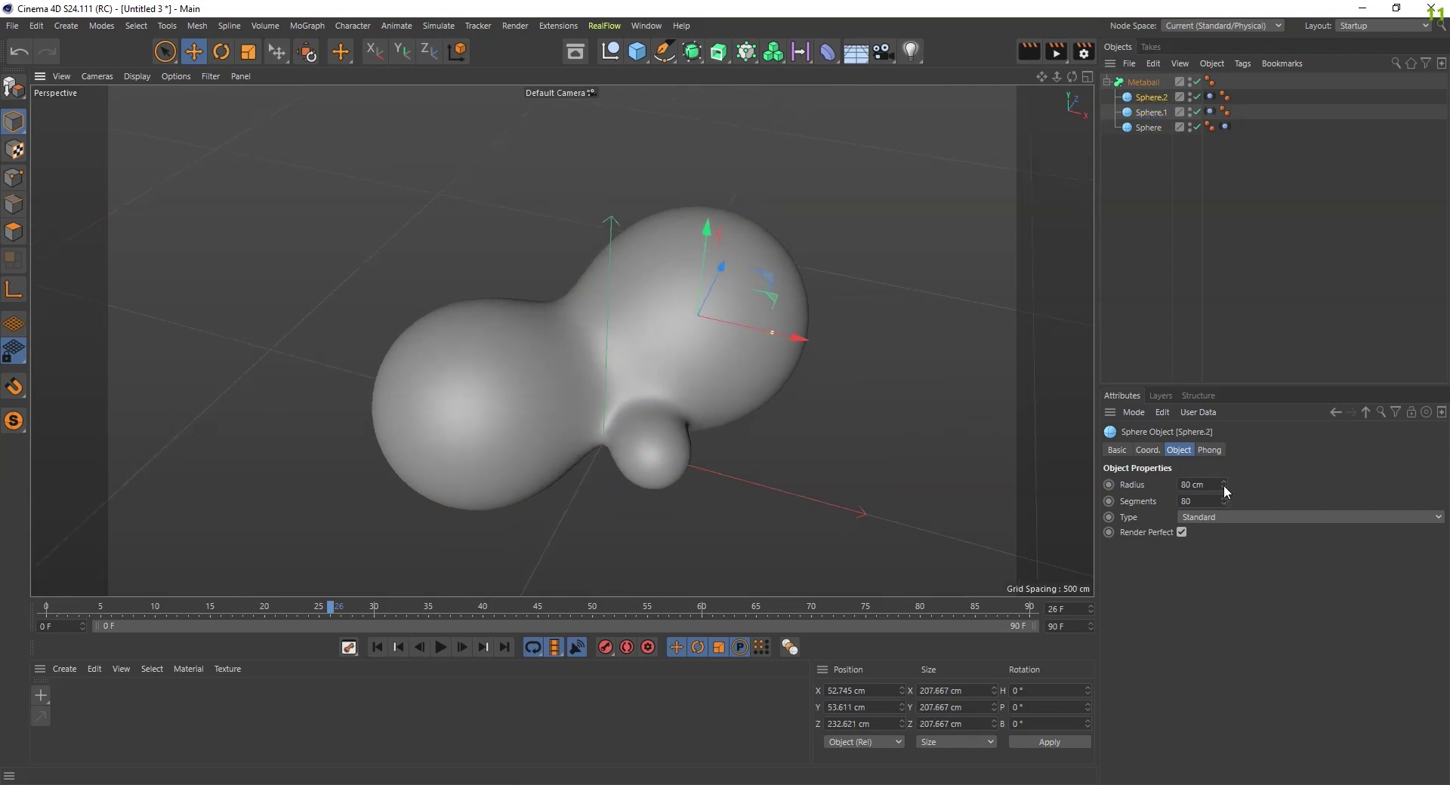
Step: Shrink Sphere.2 to a 64 cm radius and move it closer along Z
left_click_drag(1224, 485, 1223, 504)
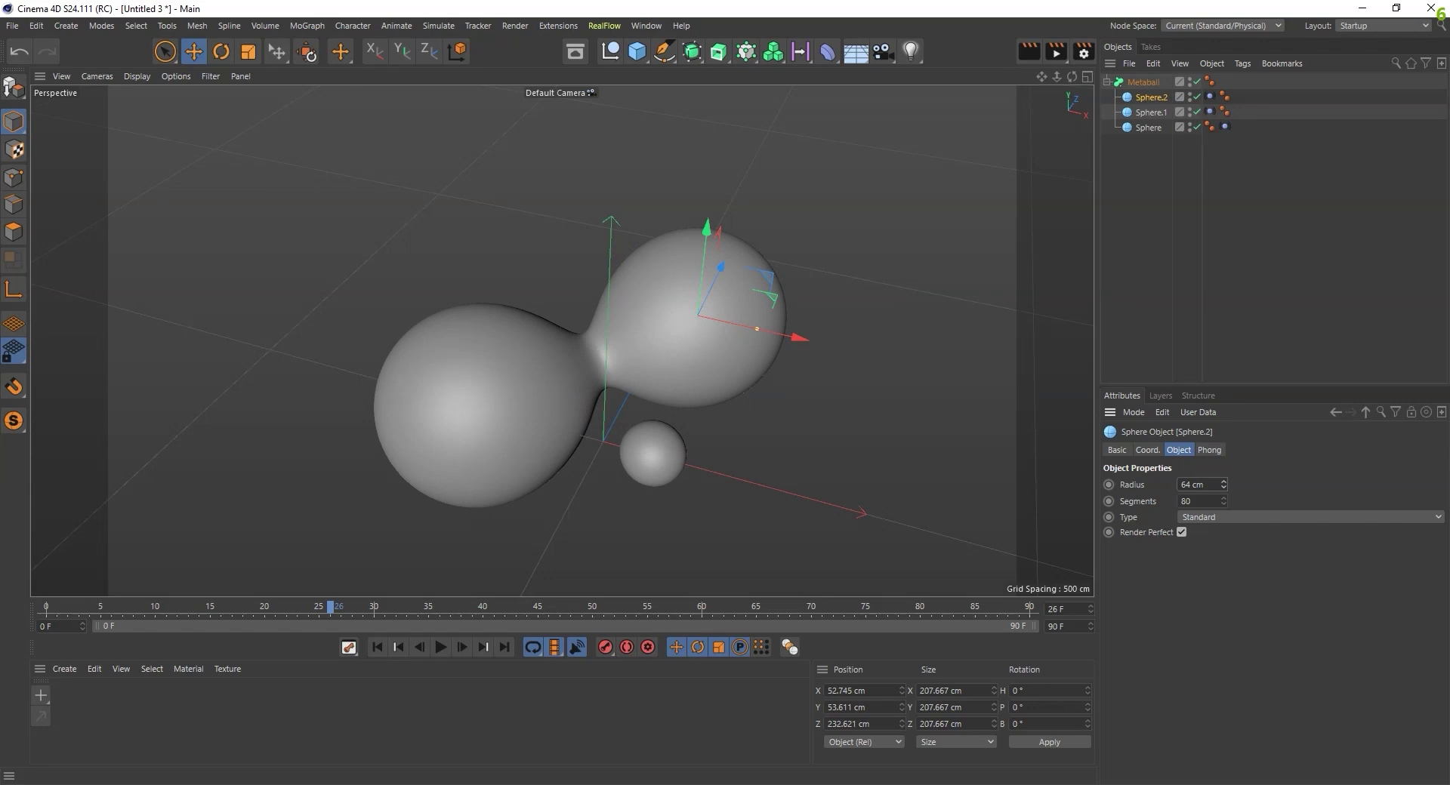
left_click_drag(722, 269, 706, 292)
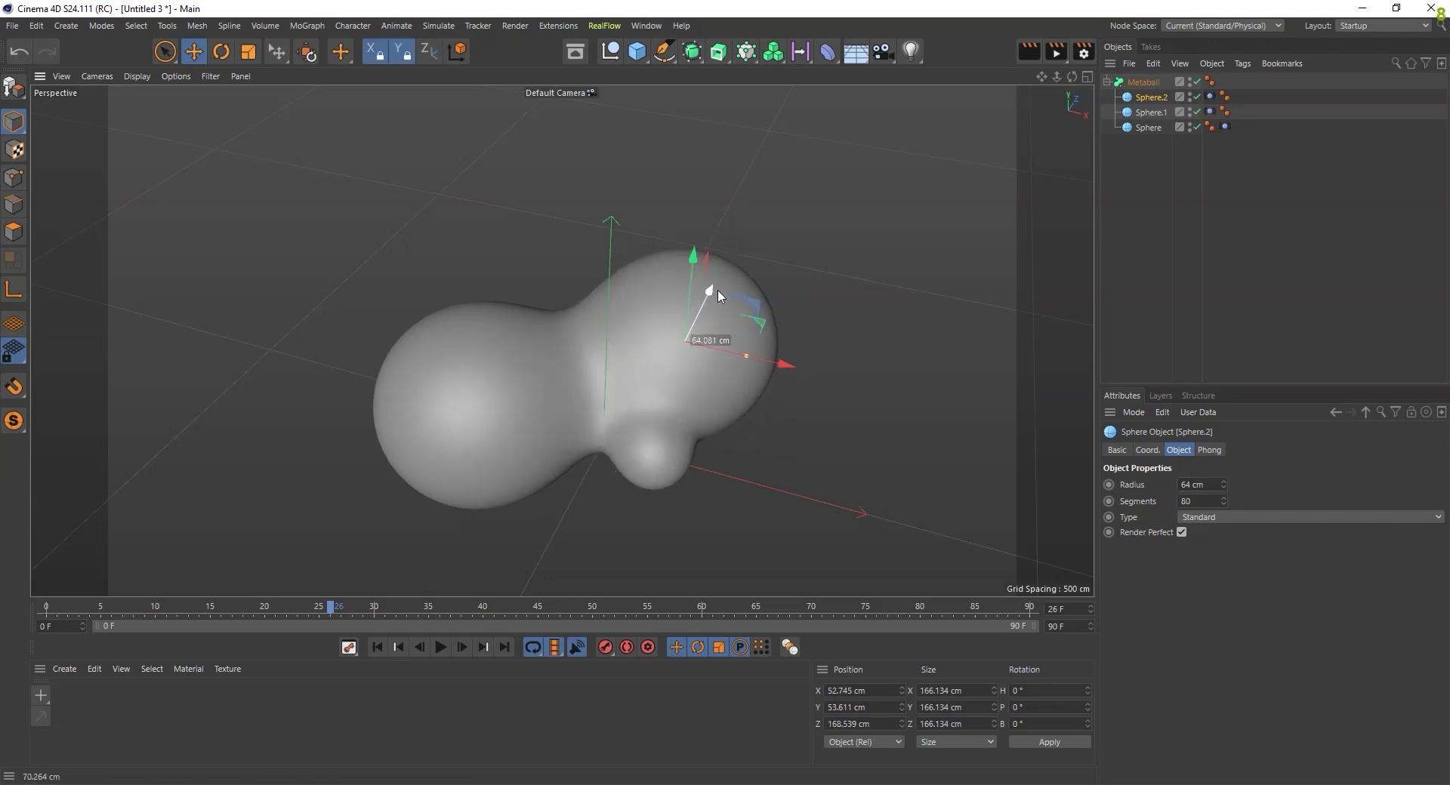
left_click_drag(862, 510, 891, 497, "alt")
Step: Preview the animation, stopping at frame 10, and orbit around the reshaped blob
left_click(399, 647)
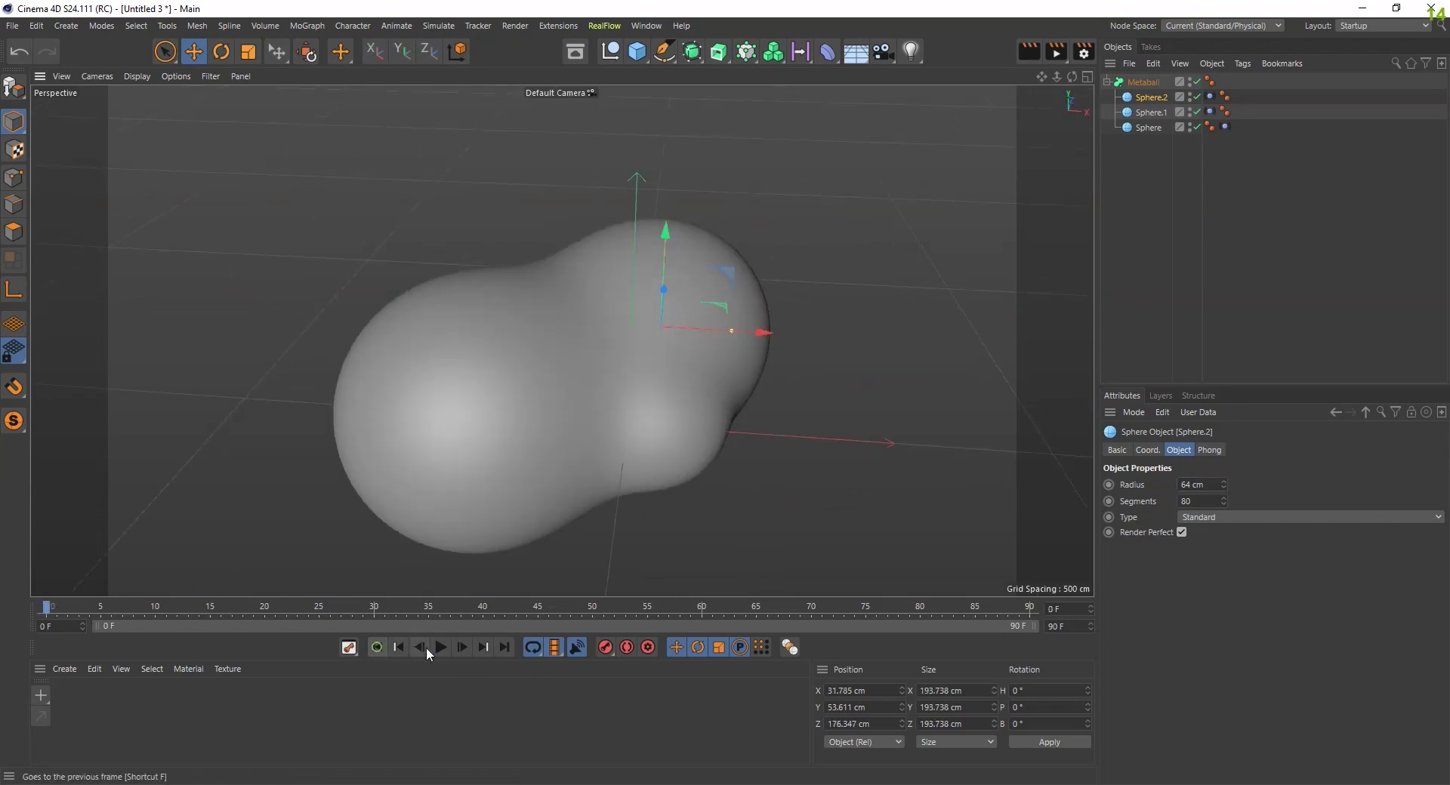
left_click(440, 648)
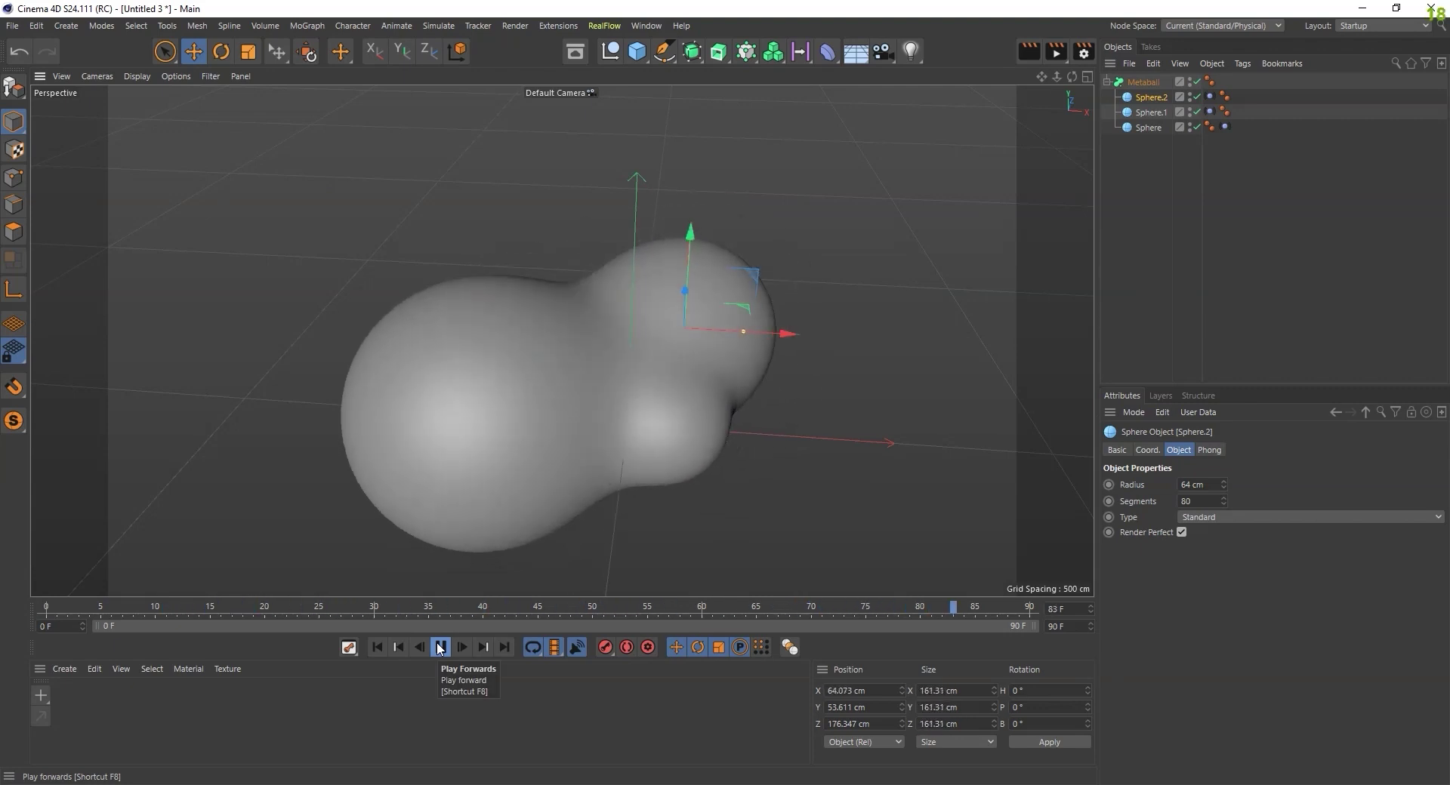
left_click(438, 648)
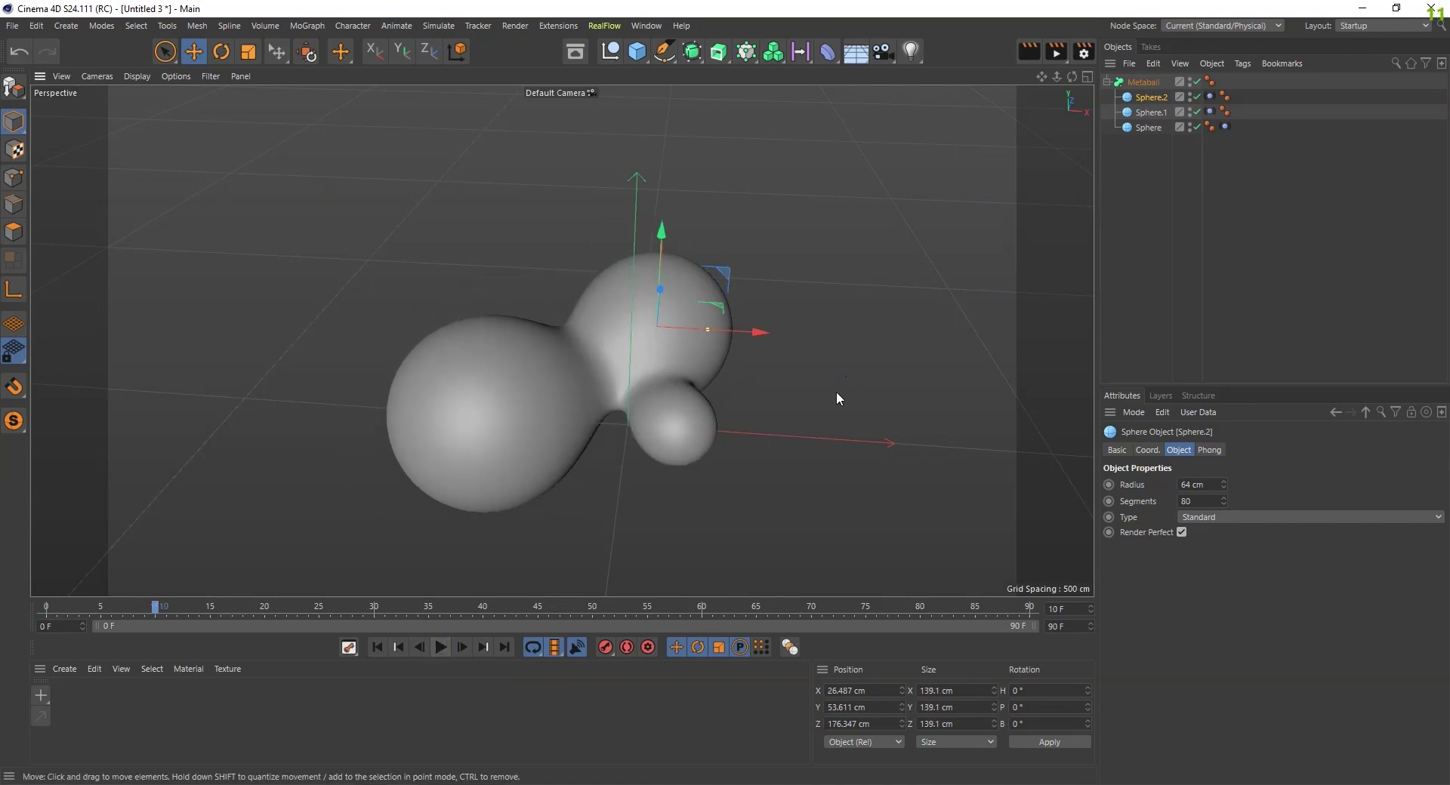
mouse_move(836, 391)
left_mouse_down("alt")
mouse_move(682, 478)
mouse_move(759, 461)
mouse_move(690, 509)
left_mouse_up("alt")
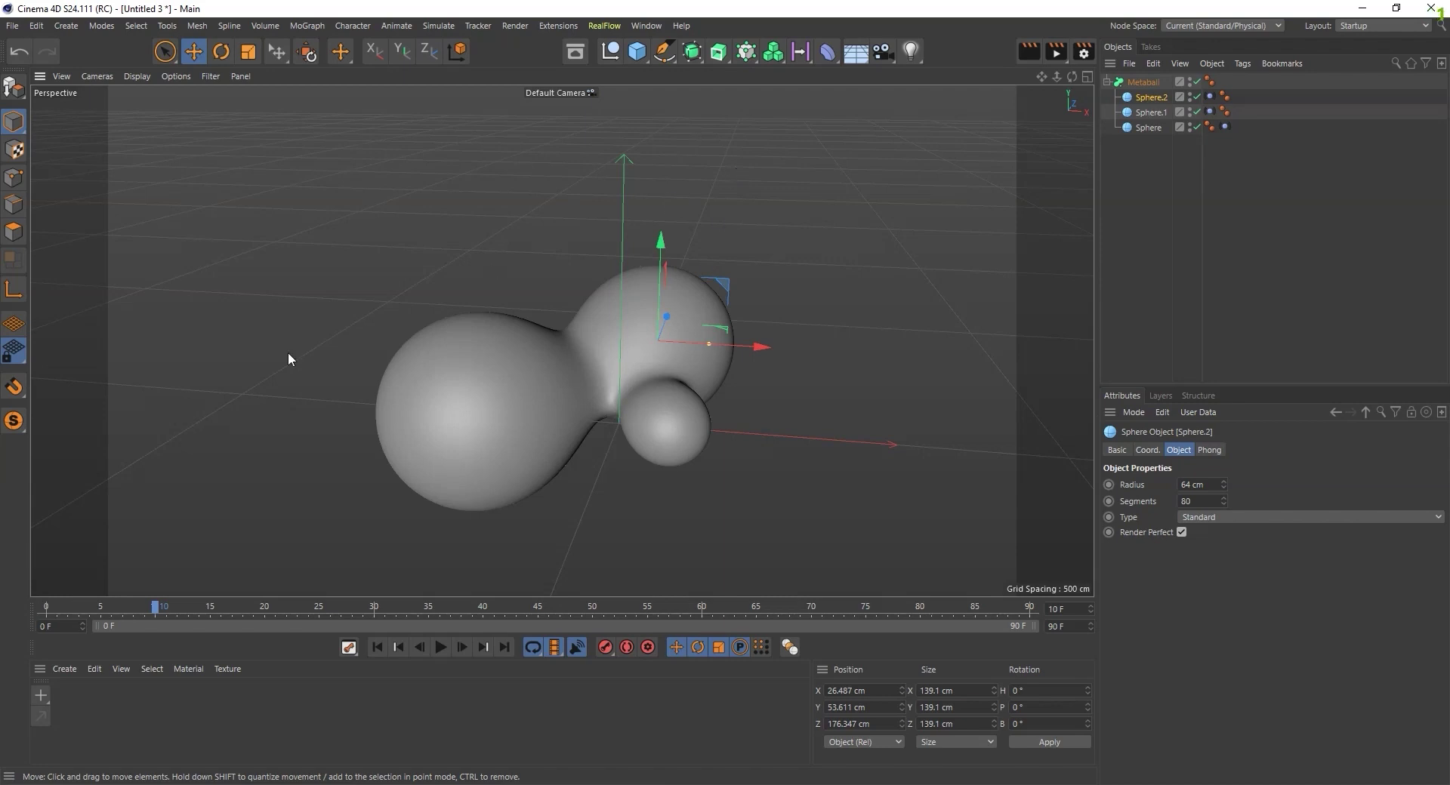
left_click(66, 671)
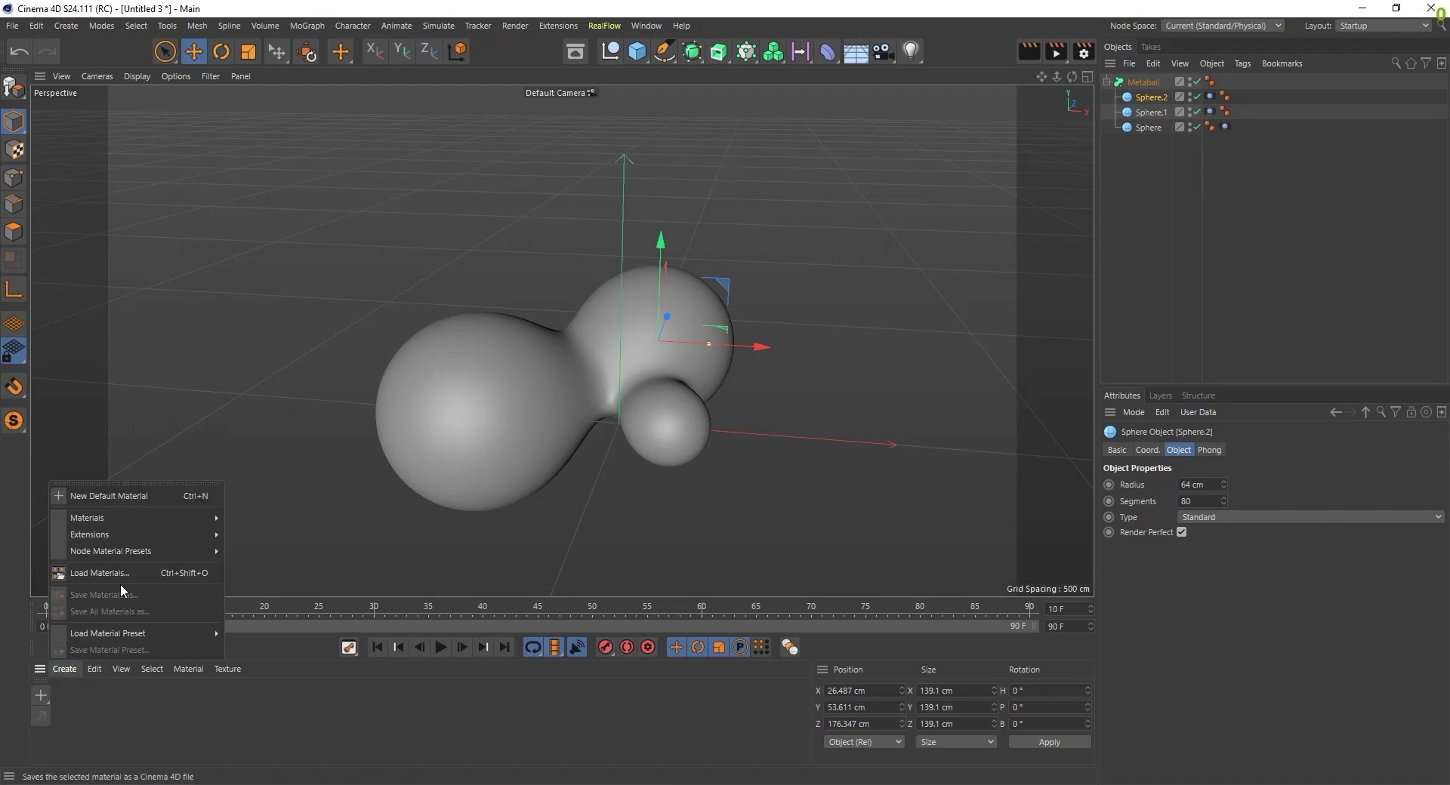
mouse_move(125, 518)
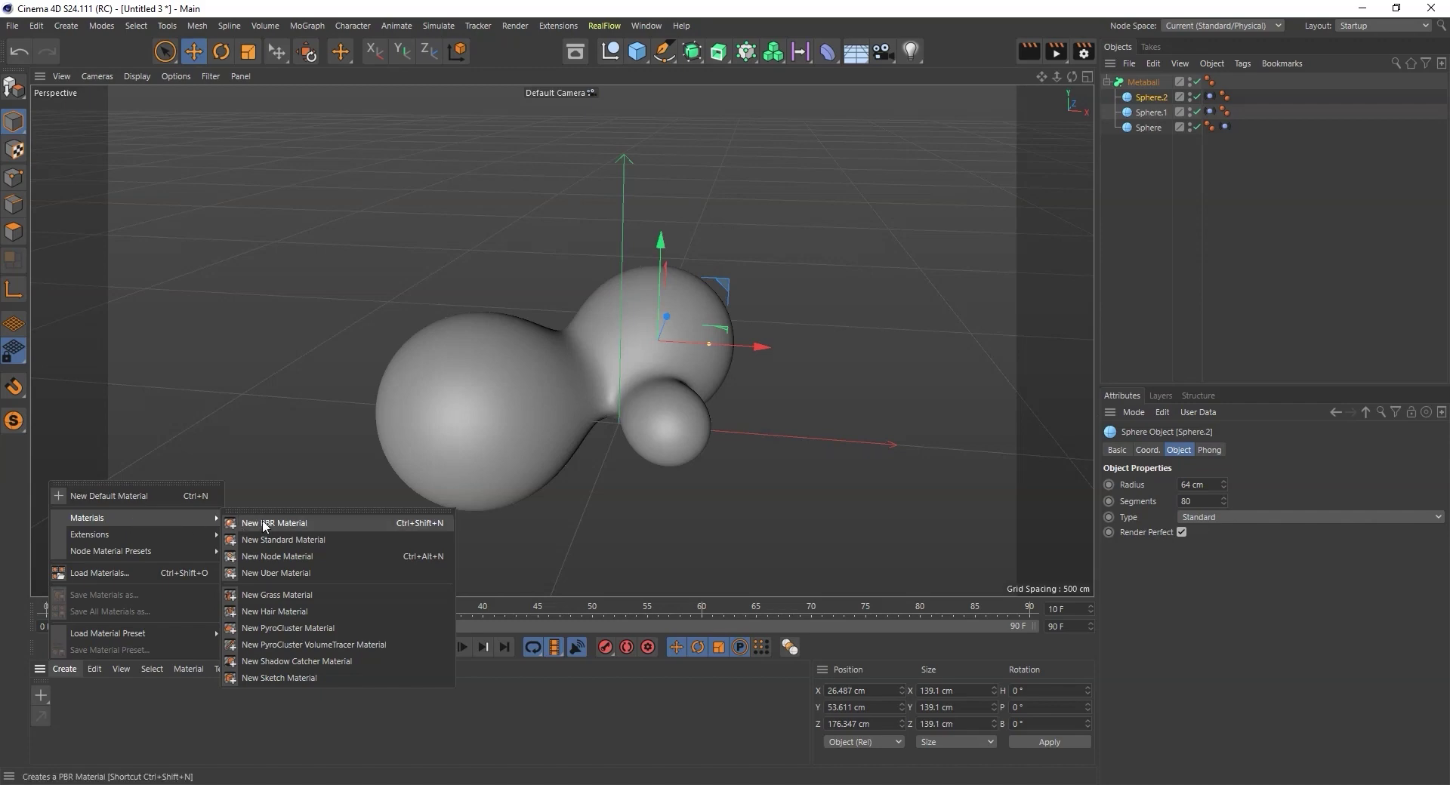
Step: Create a new PBR material and open its Reflectance settings in the Material Editor
left_click(298, 525)
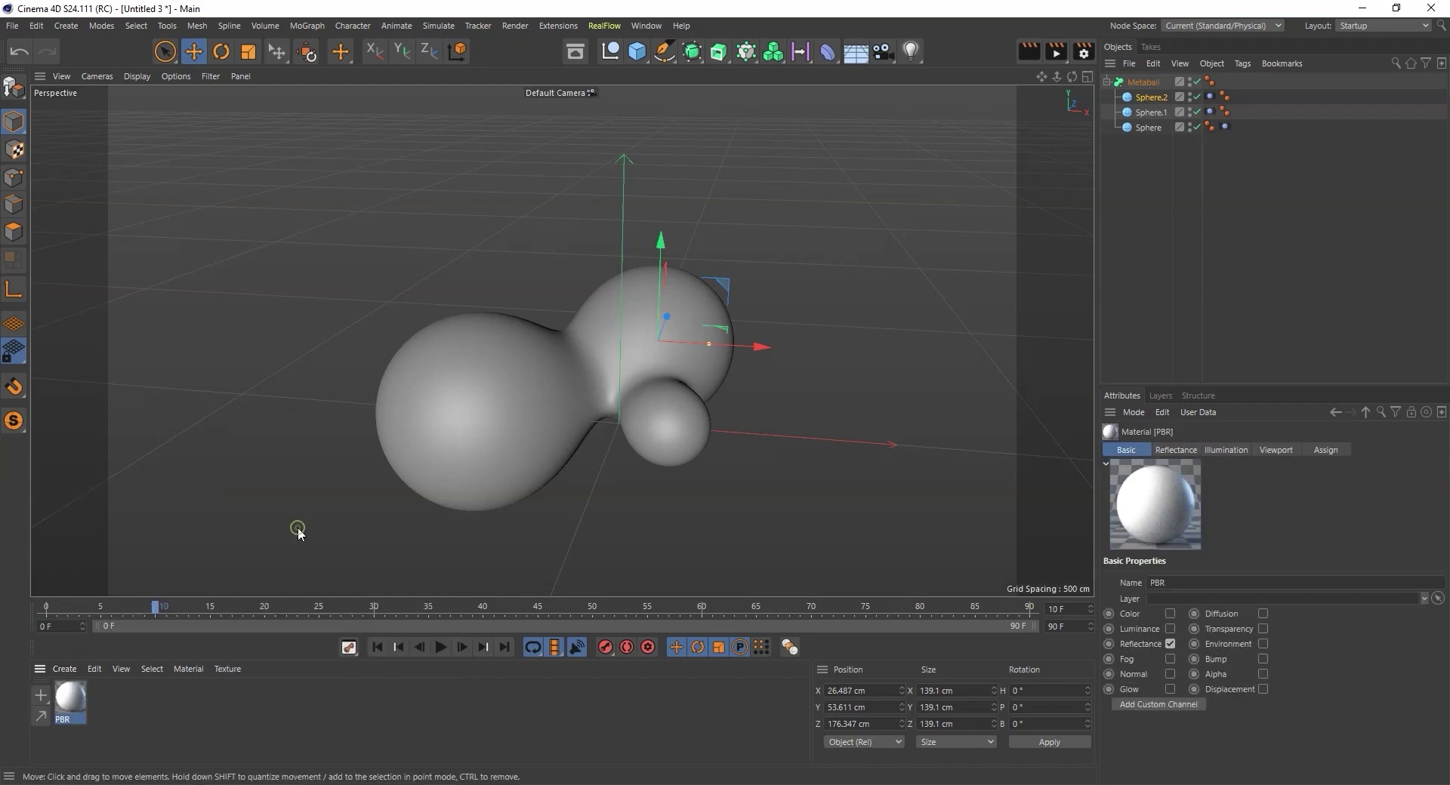
double_click(70, 702)
left_click_drag(260, 227, 615, 243)
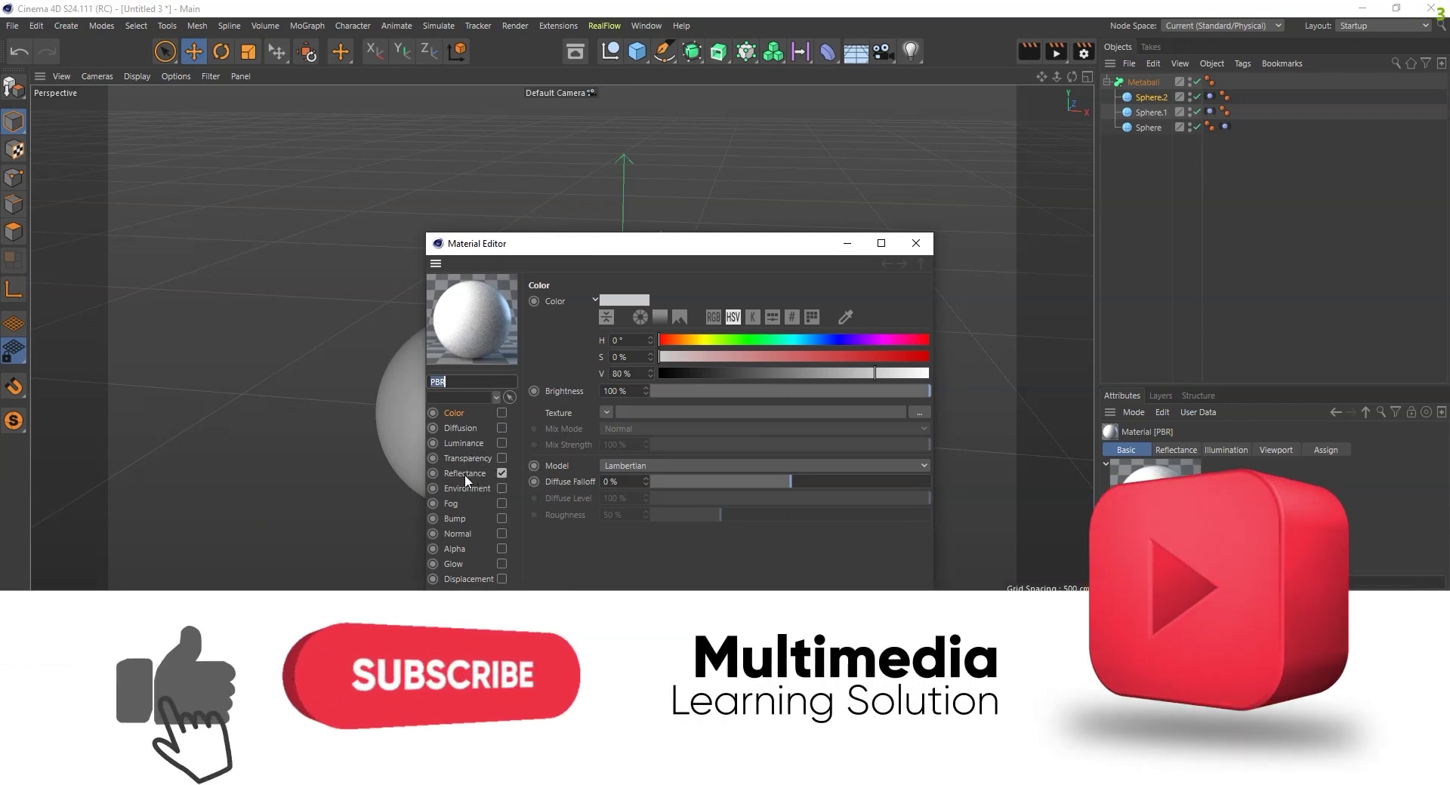
left_click(465, 473)
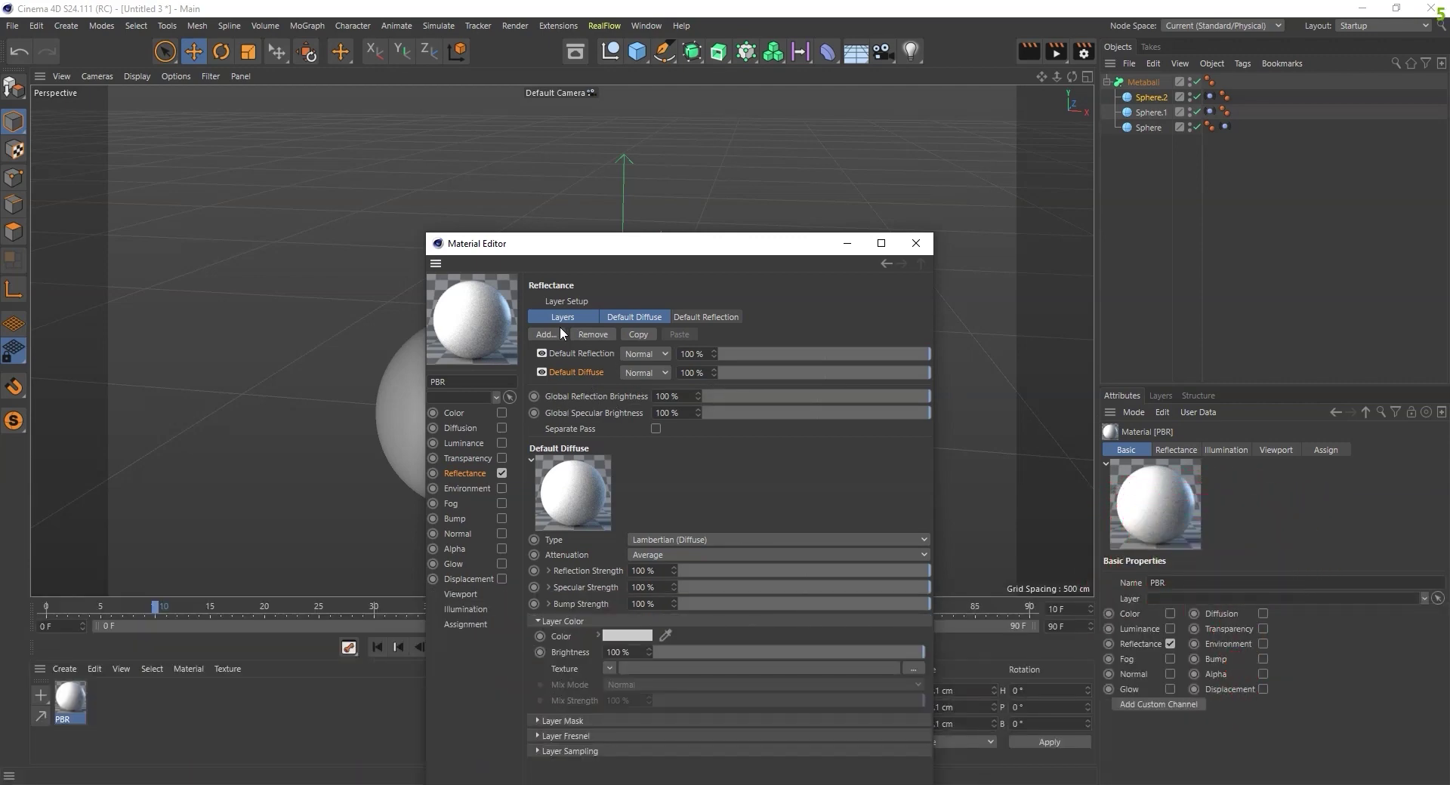
Step: Add an Anisotropic reflectance layer to the PBR material and close the editor
left_click(554, 337)
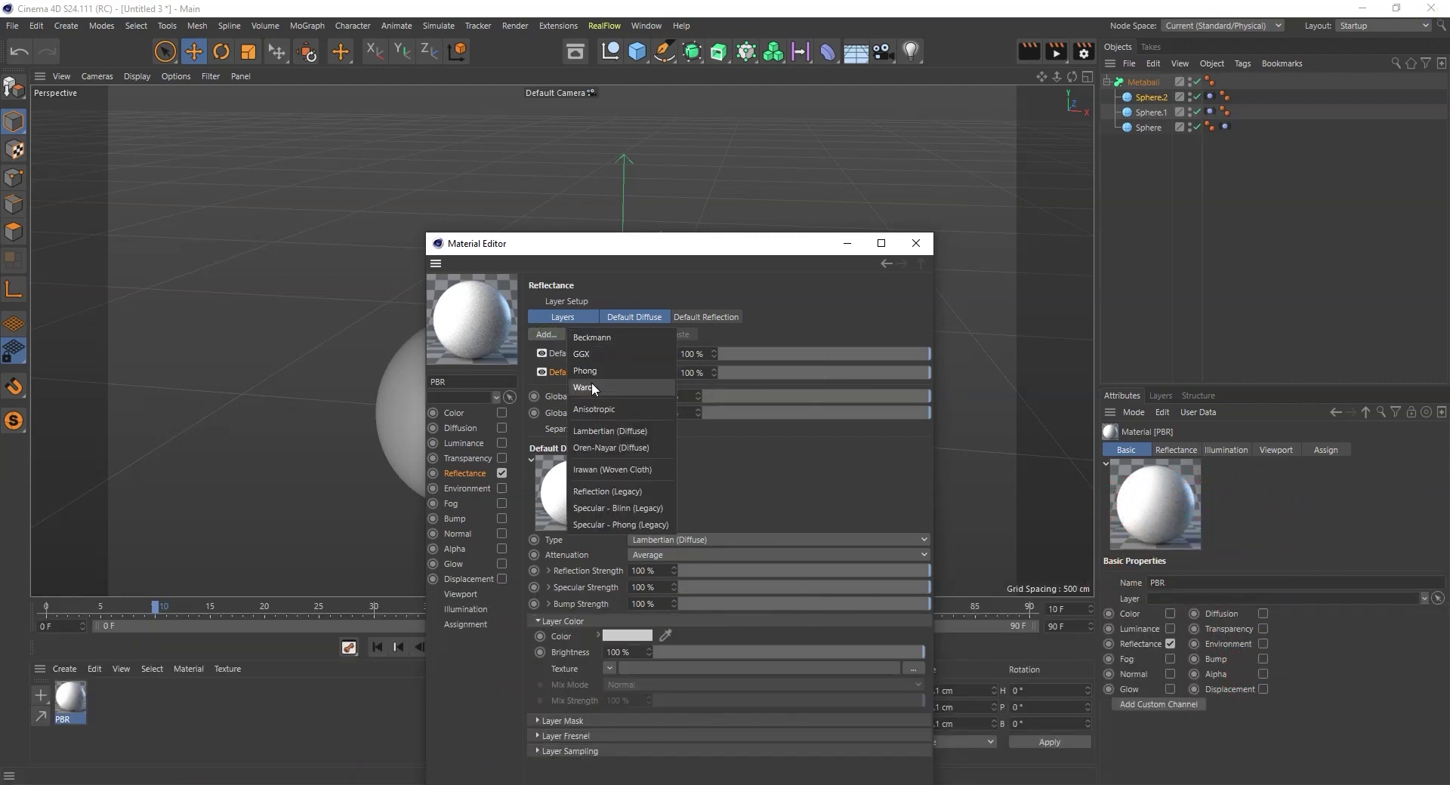
left_click(614, 409)
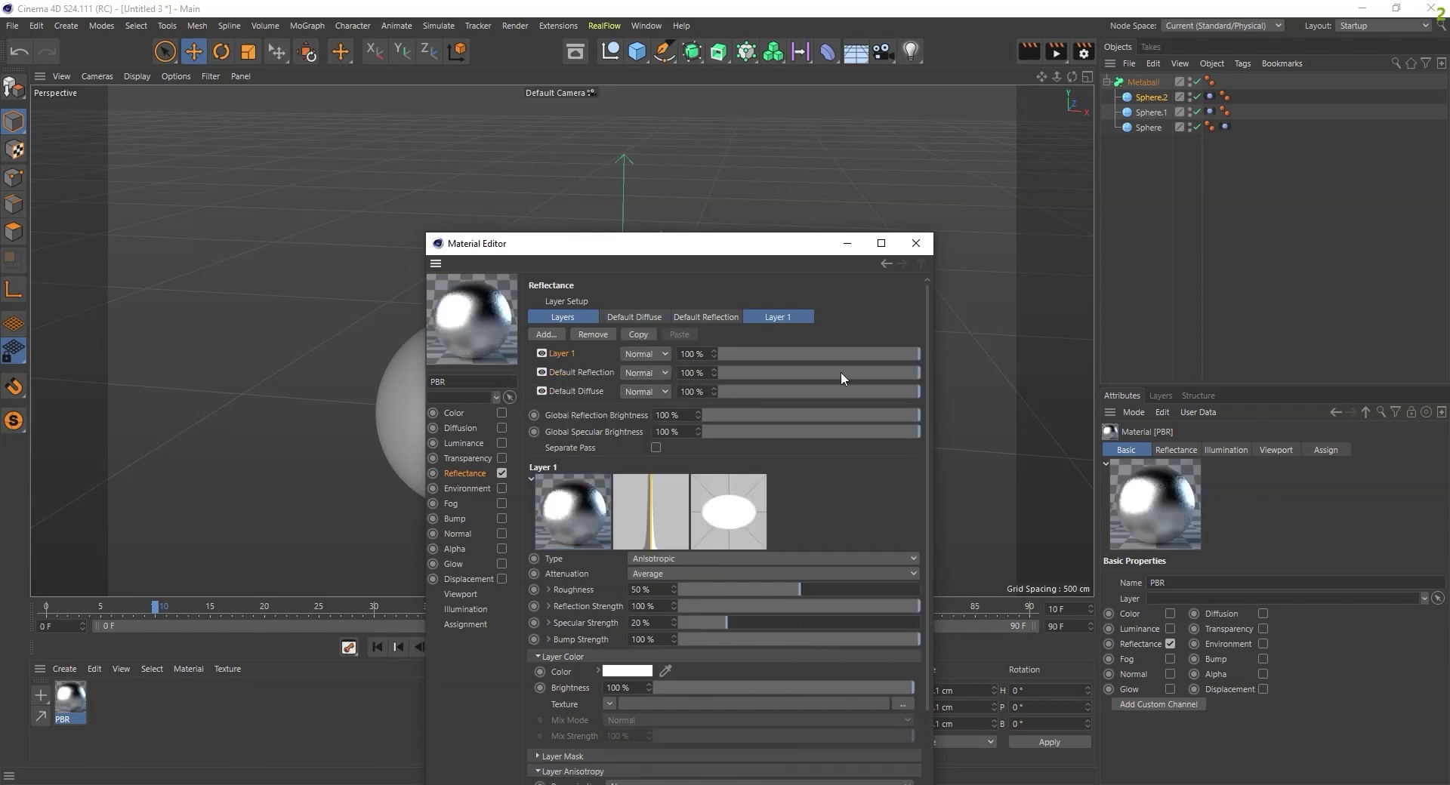
left_click(916, 243)
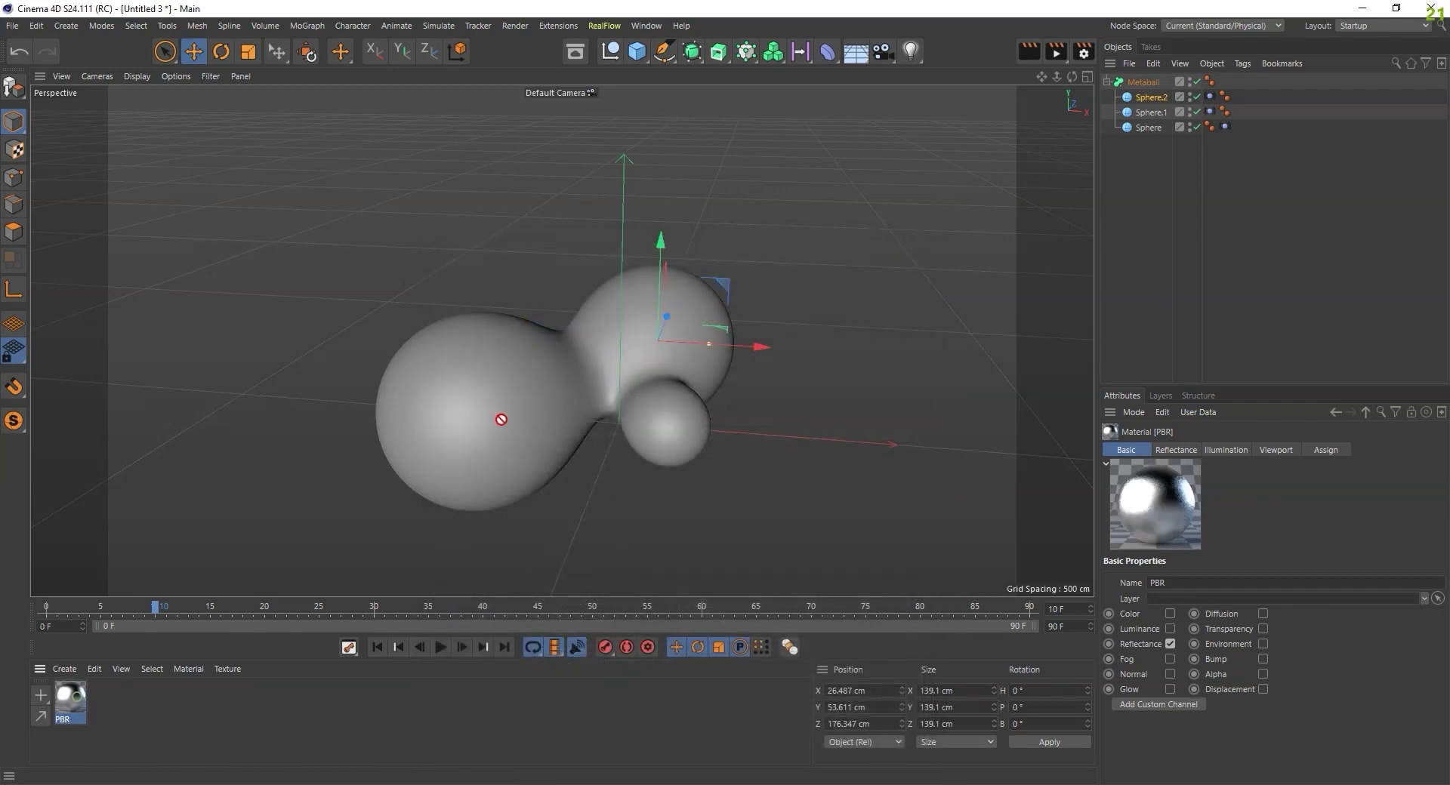
Step: Apply the PBR material to the Metaball and orbit to view the shiny blob
left_click_drag(501, 419, 518, 408)
mouse_move(686, 536)
left_mouse_down("alt")
mouse_move(777, 486)
mouse_move(716, 463)
mouse_move(841, 500)
mouse_move(767, 534)
left_mouse_up("alt")
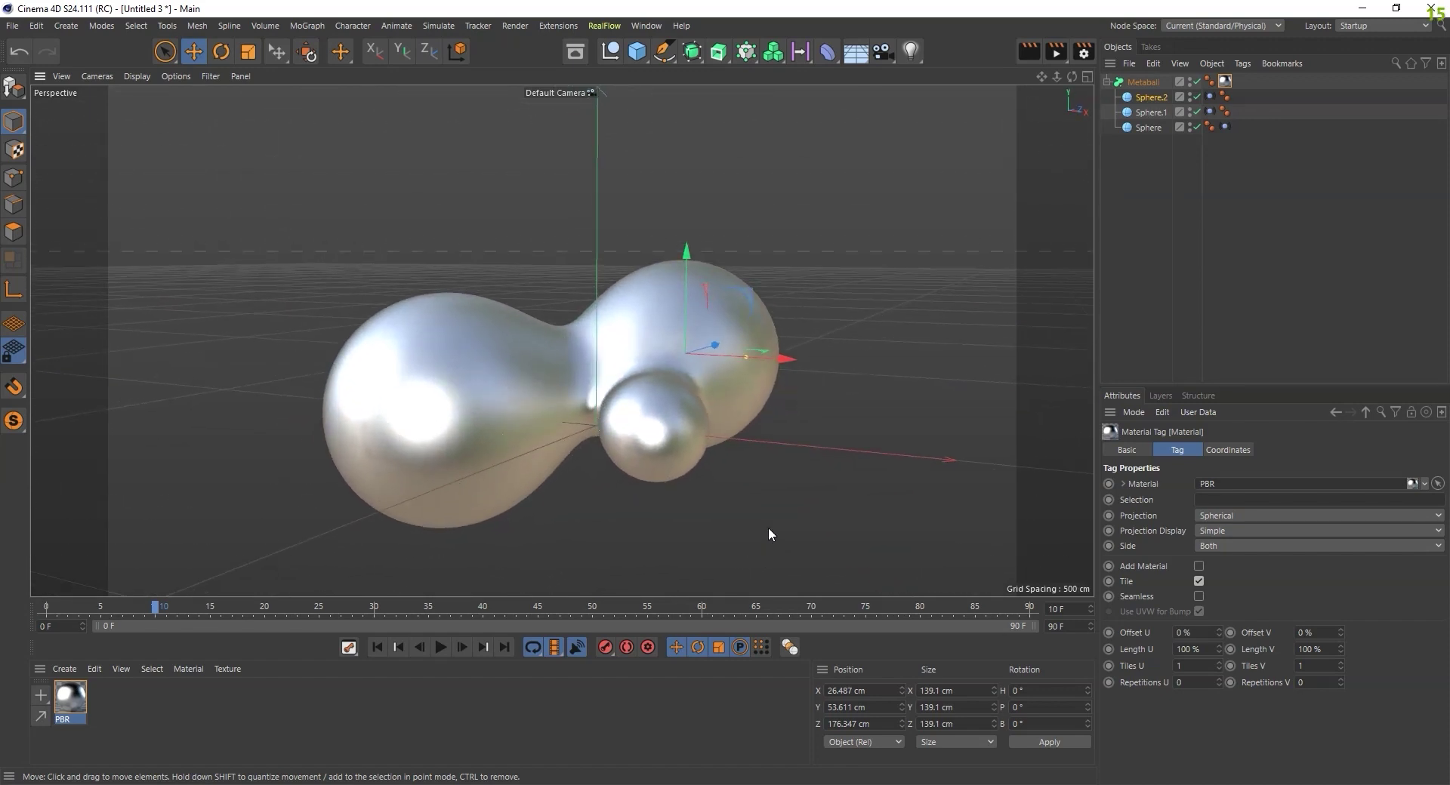